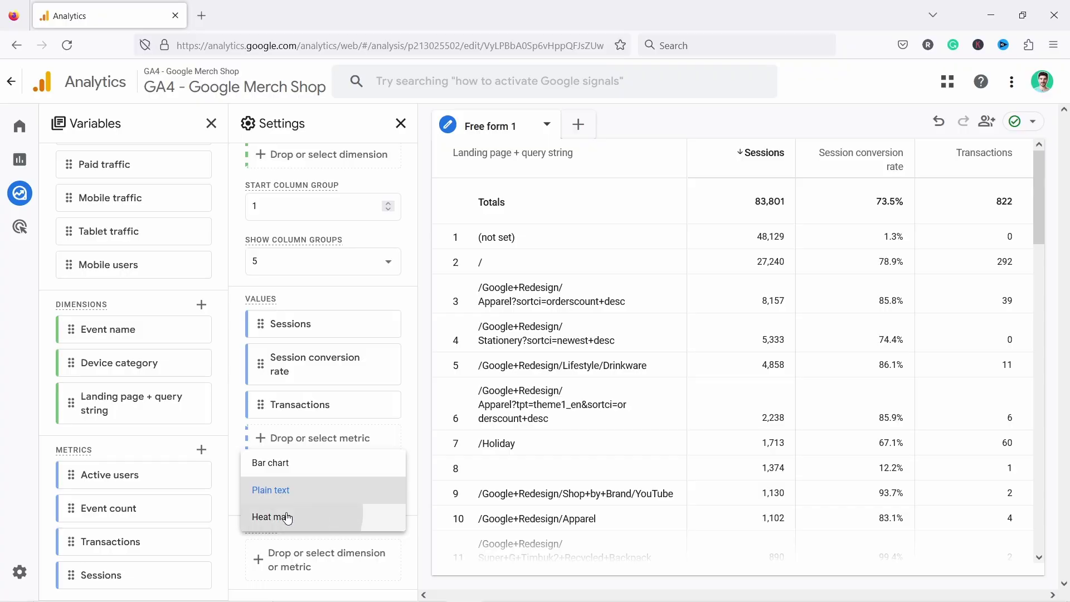
Step: Switch the free-form table's Cell type to Heat map
key(Down)
key(Return)
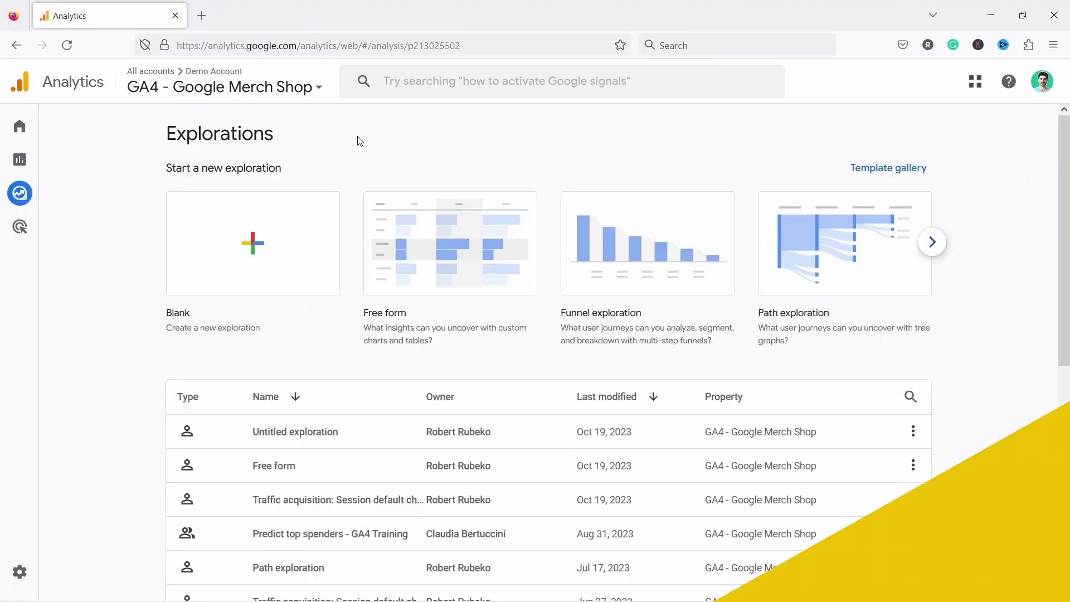
mouse_move(34, 166)
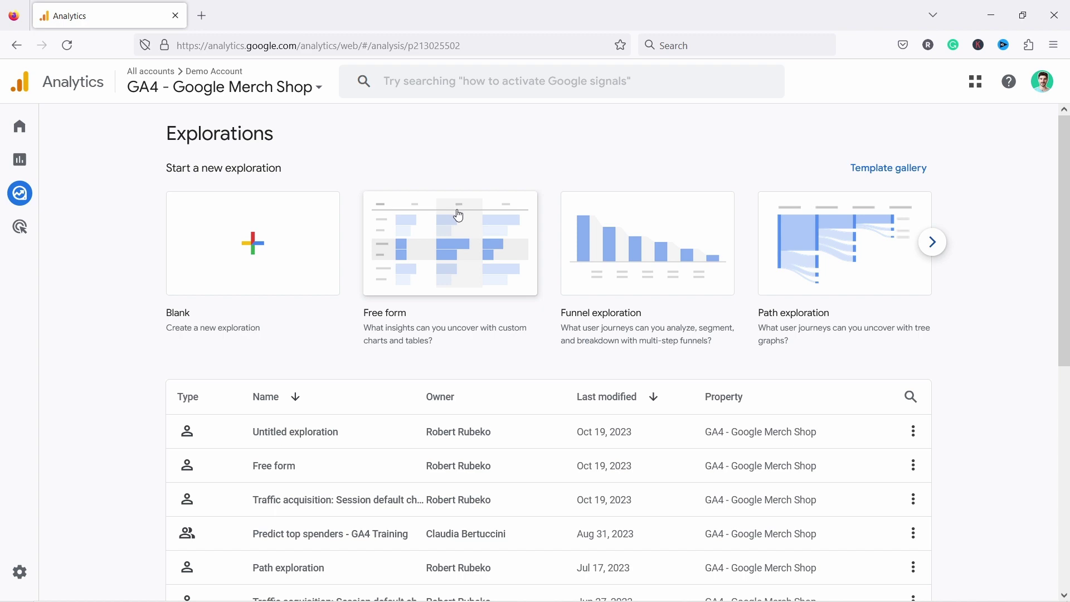
Step: Start a new exploration from the Free form template
click(415, 239)
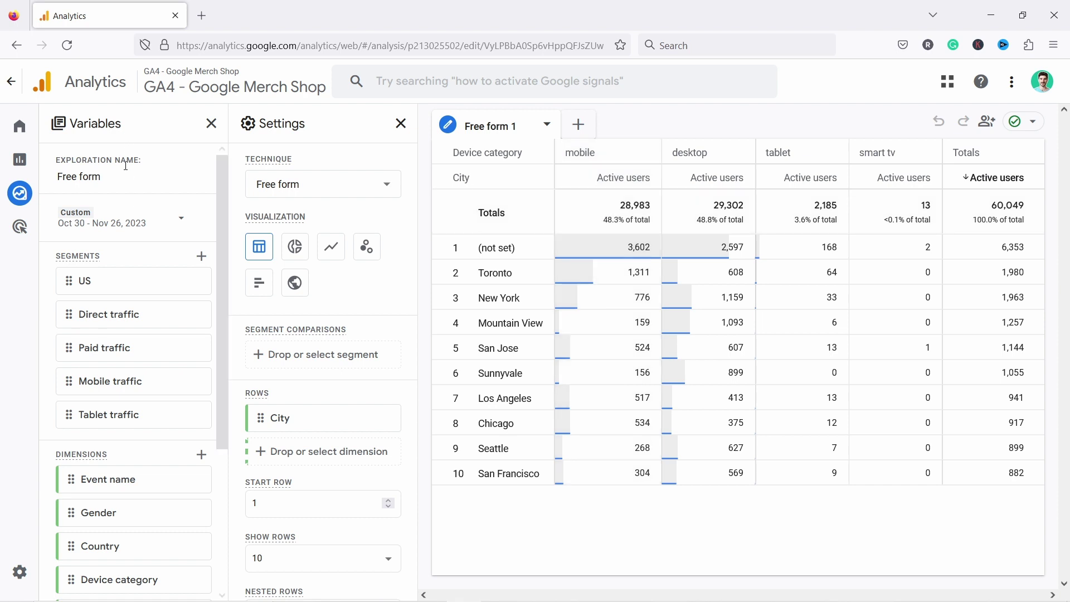
scroll(126, 153, down, 2)
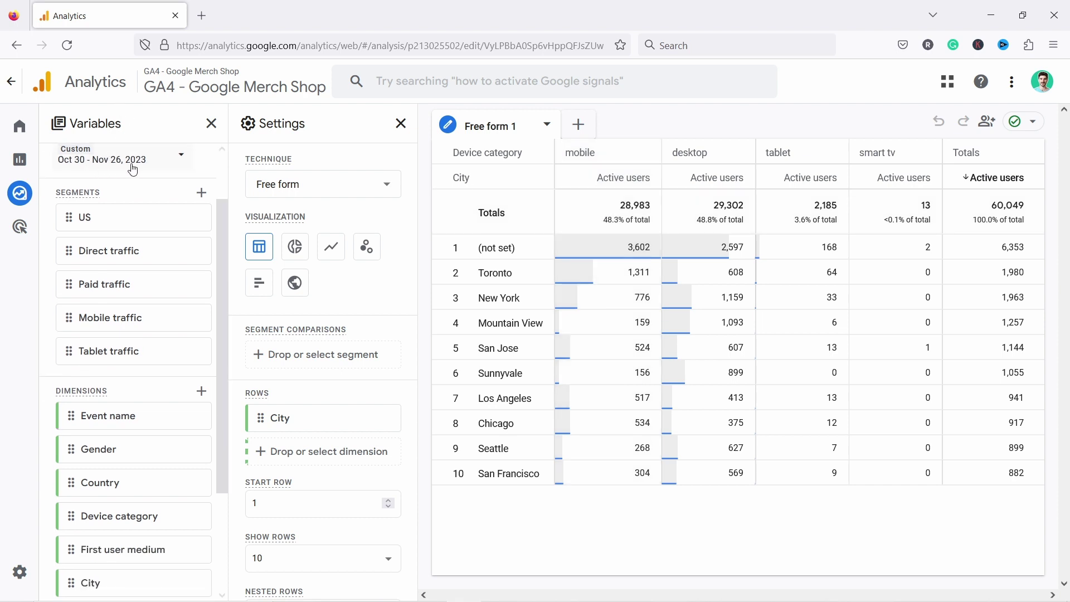
scroll(126, 177, up, 2)
Step: Set the date range to Last 30 days, Oct 28 – Nov 26, 2023
click(114, 228)
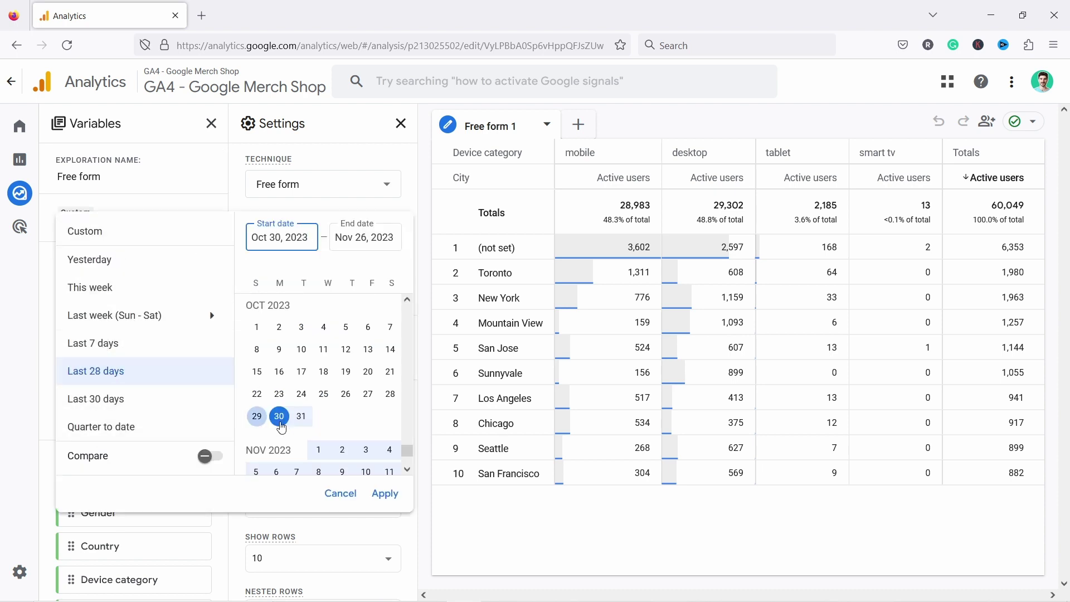
scroll(324, 351, down, 2)
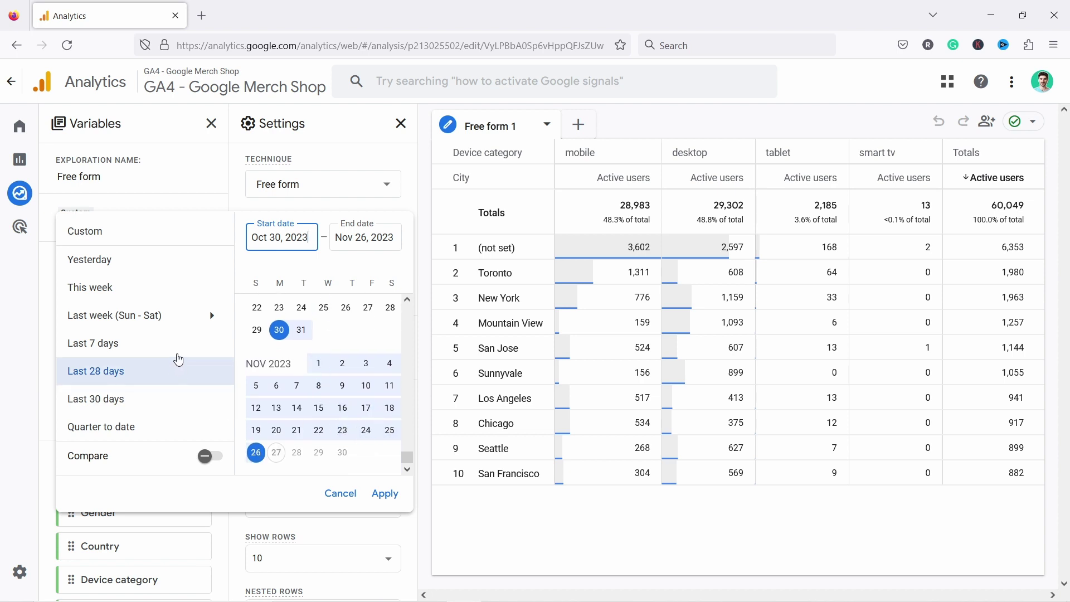
click(111, 399)
click(384, 493)
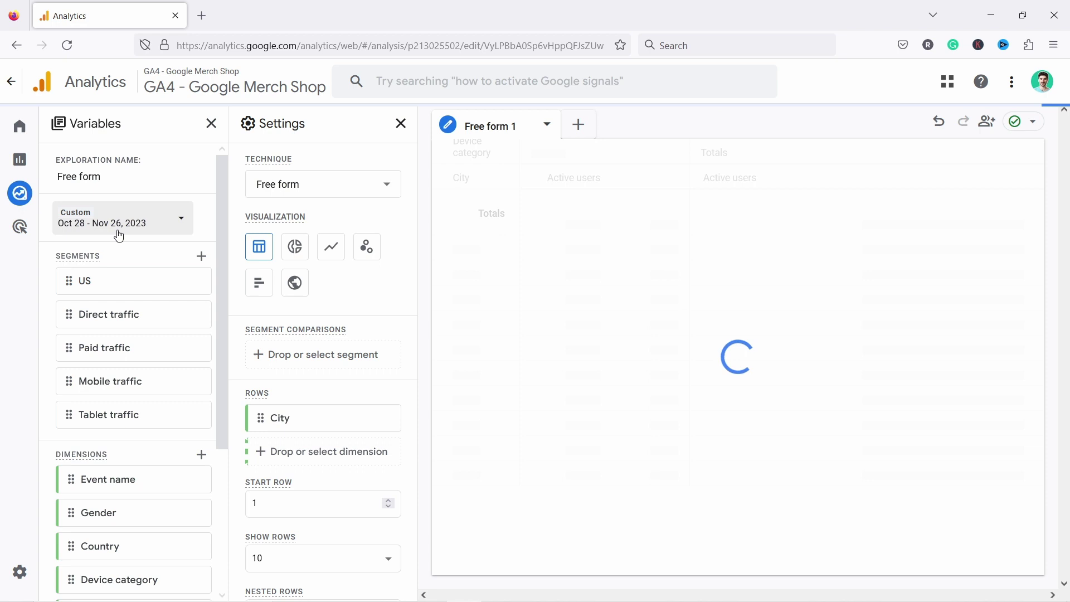
scroll(141, 202, down, 2)
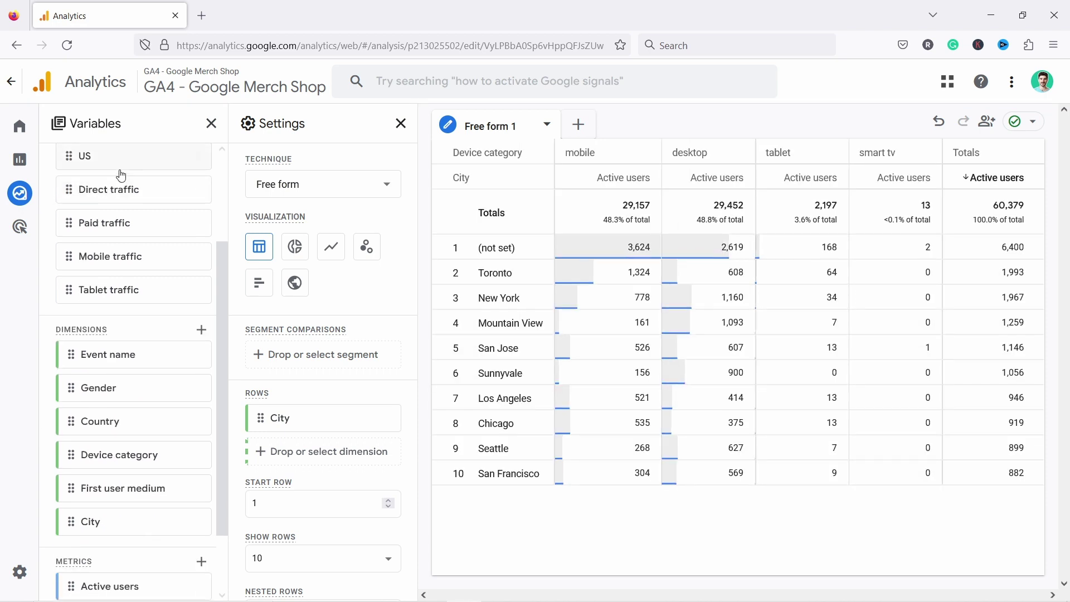
scroll(121, 188, up, 1)
scroll(112, 268, down, 3)
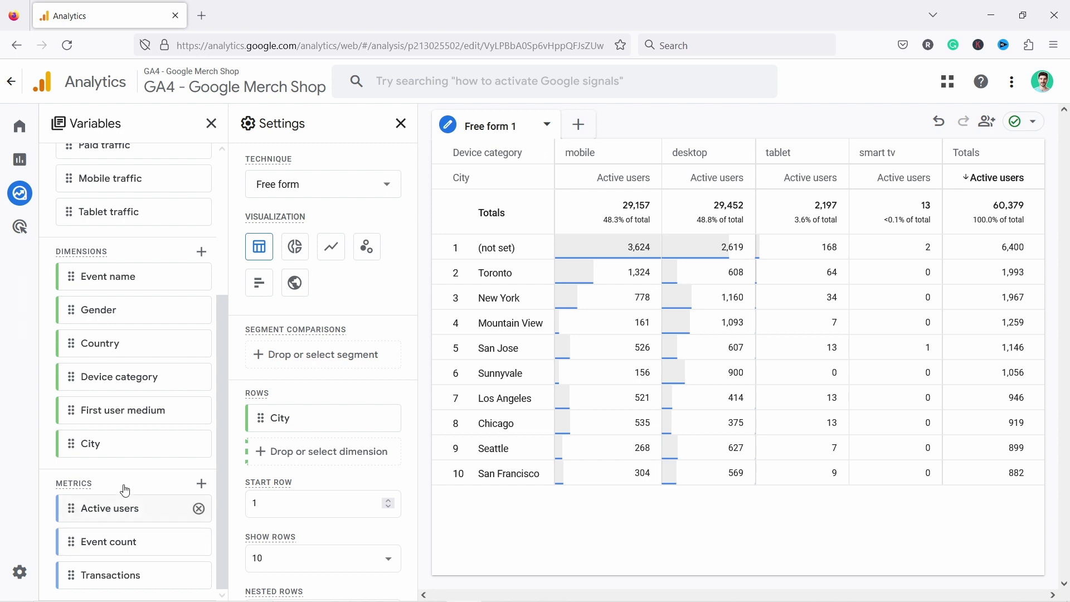
scroll(139, 435, up, 3)
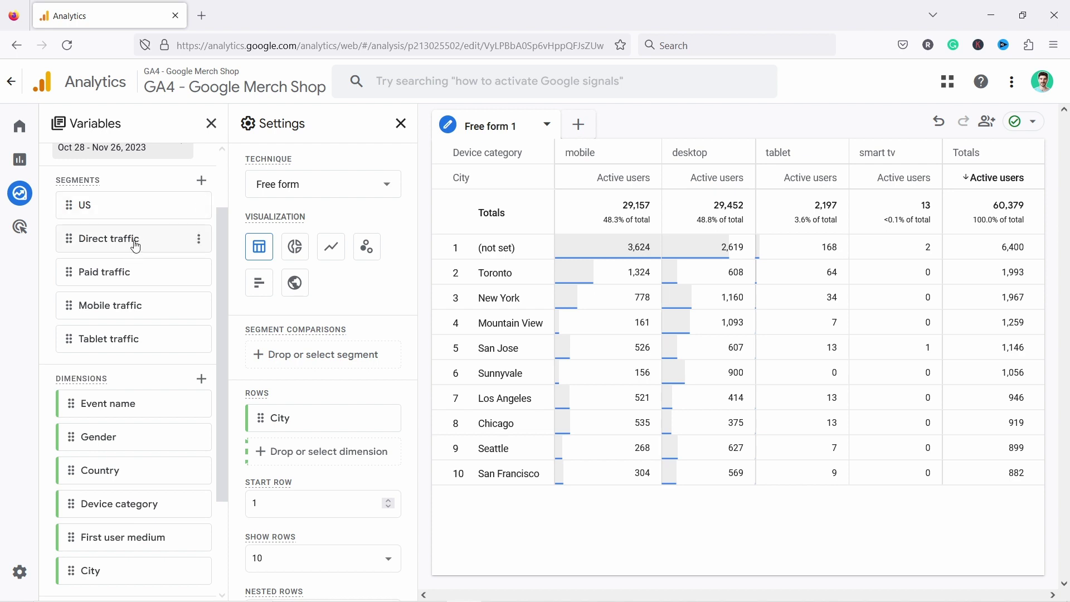
scroll(144, 240, down, 2)
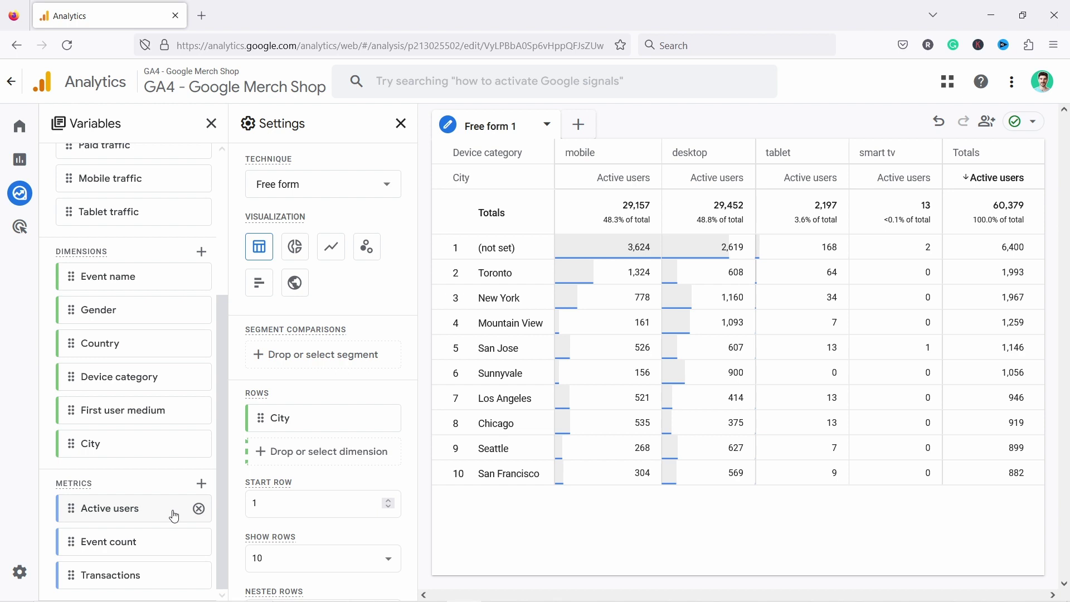
scroll(174, 356, up, 2)
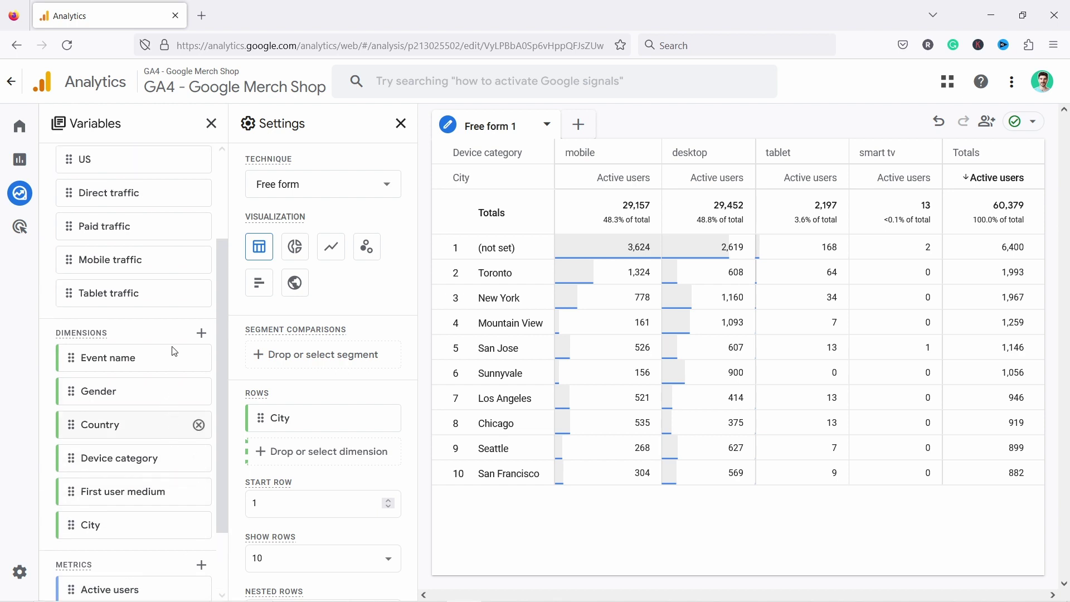
scroll(170, 290, up, 1)
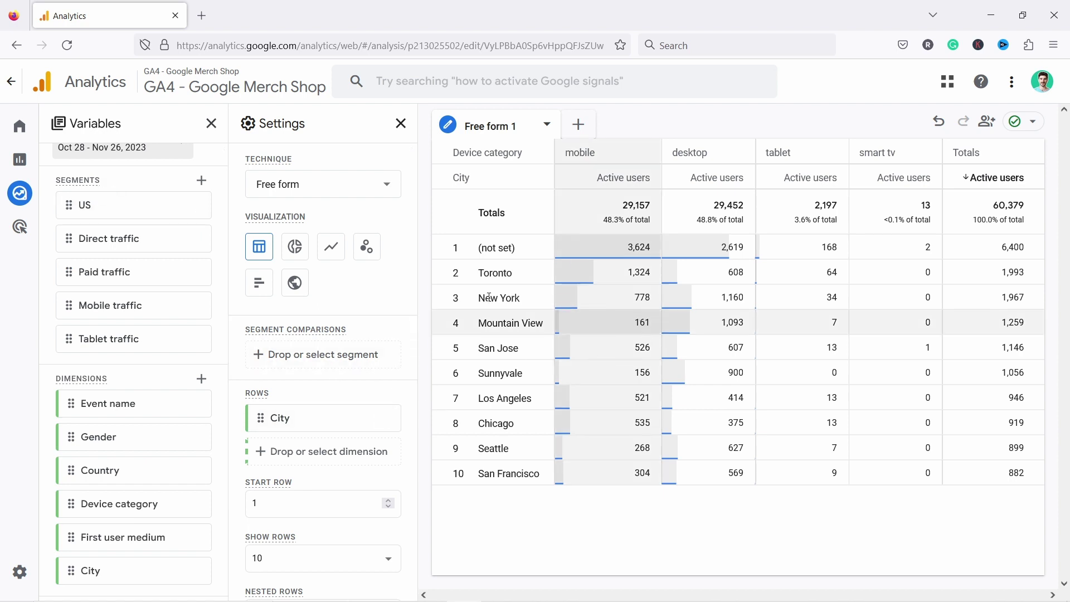
Step: Remove City from Rows, Device category from Columns and Active users from Values
click(388, 419)
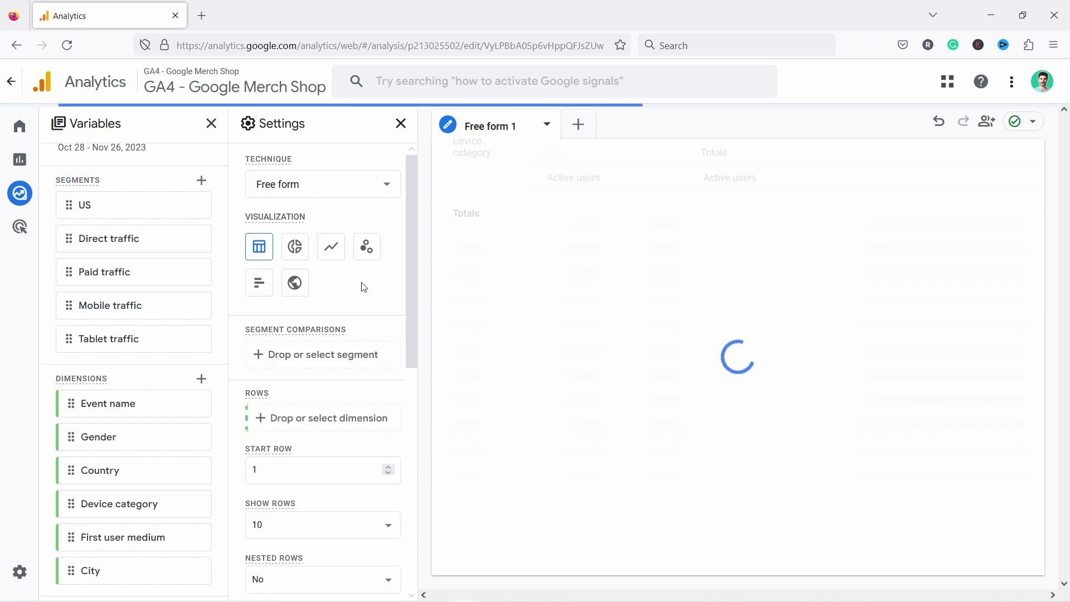
scroll(361, 302, down, 5)
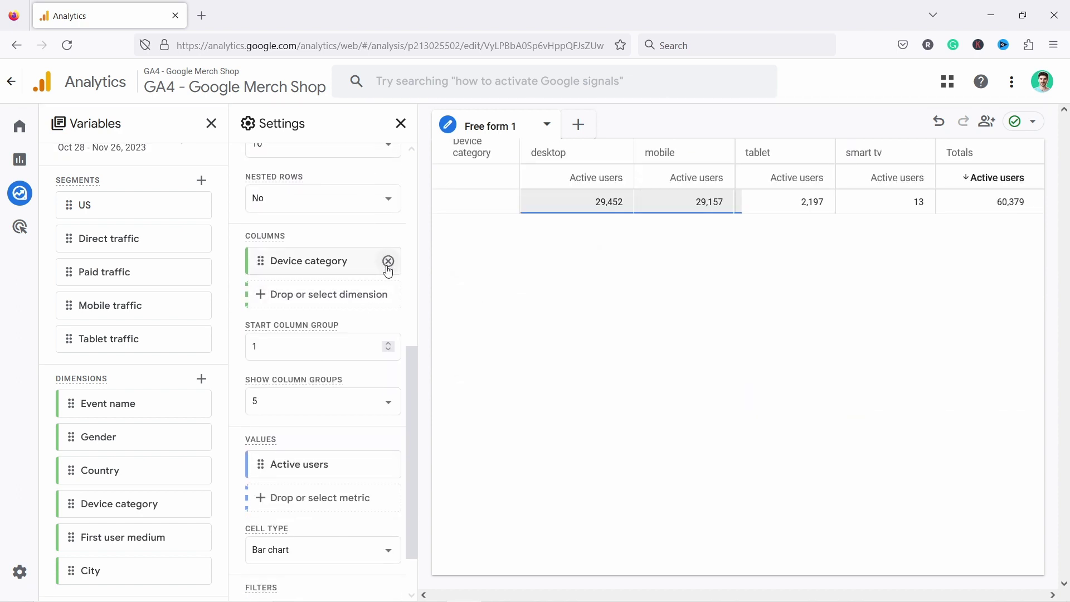
click(389, 261)
click(388, 432)
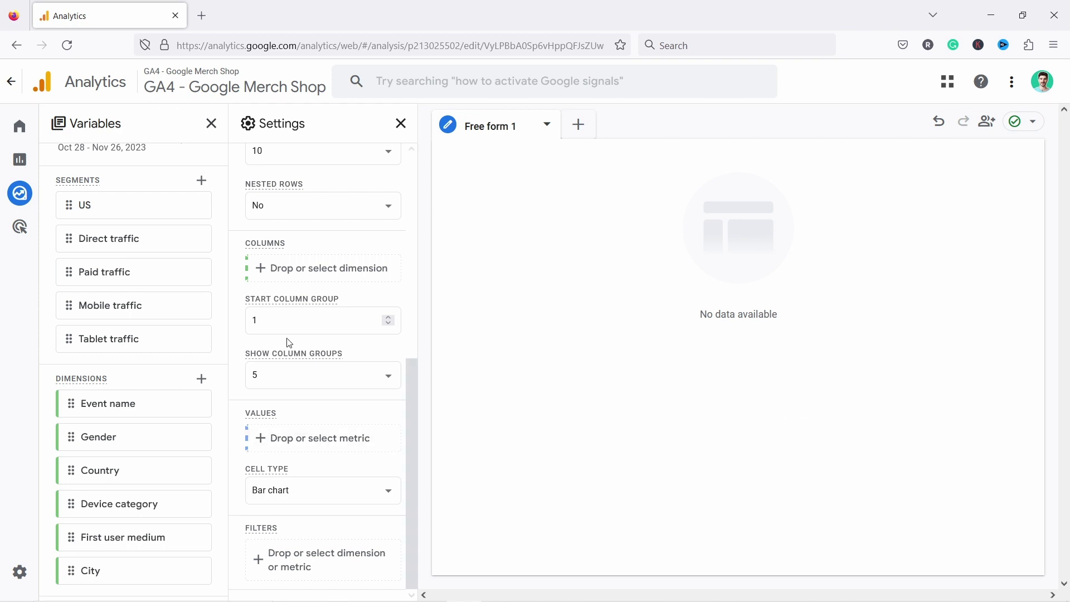
scroll(159, 285, up, 1)
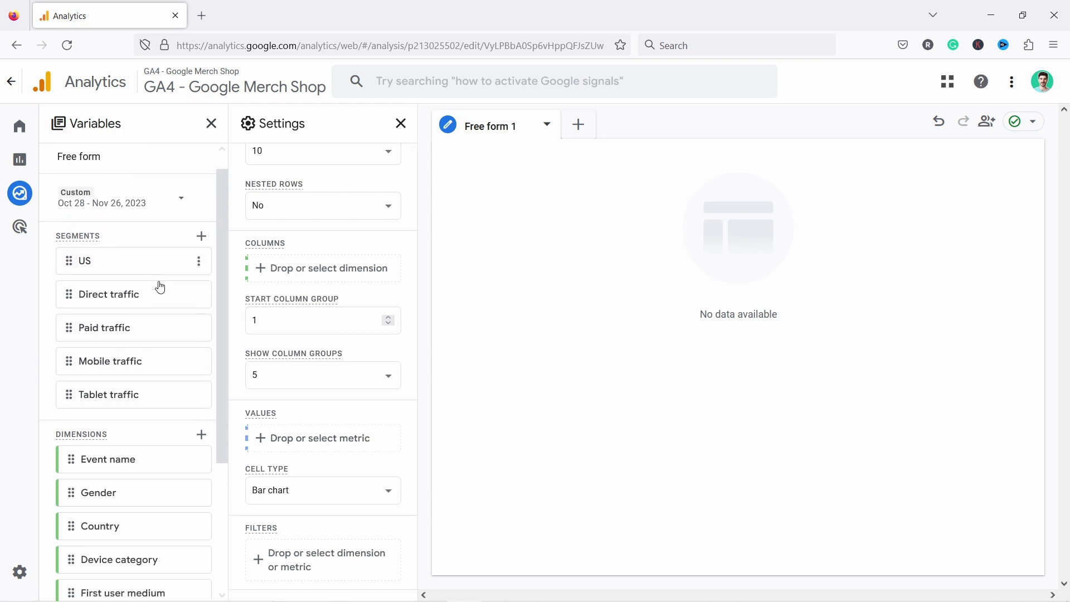
scroll(122, 295, down, 3)
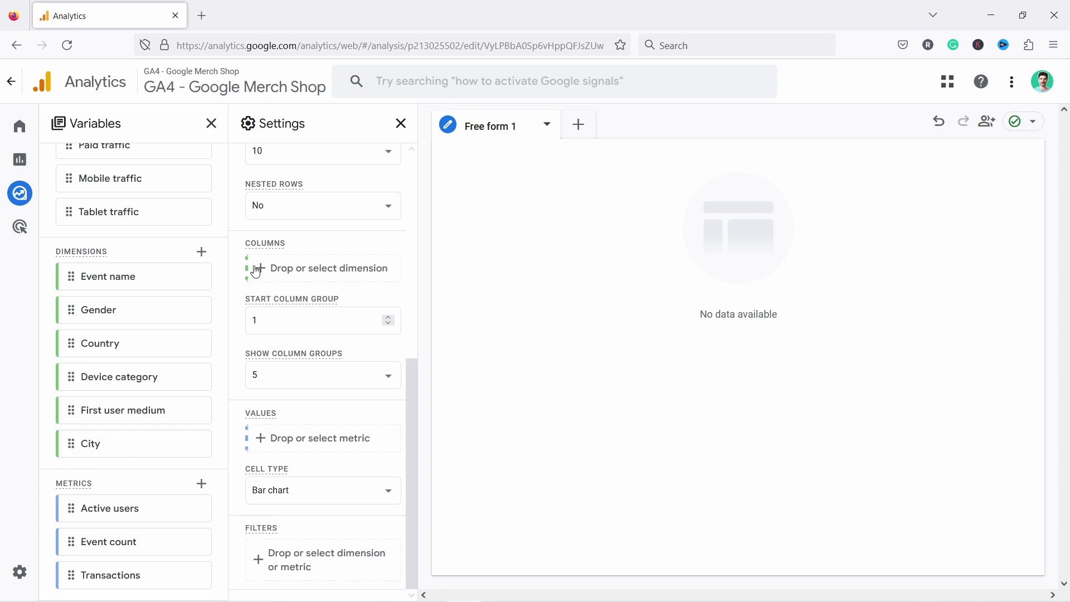
Step: Import the Landing page + query string dimension, leaving Gender unselected
click(201, 253)
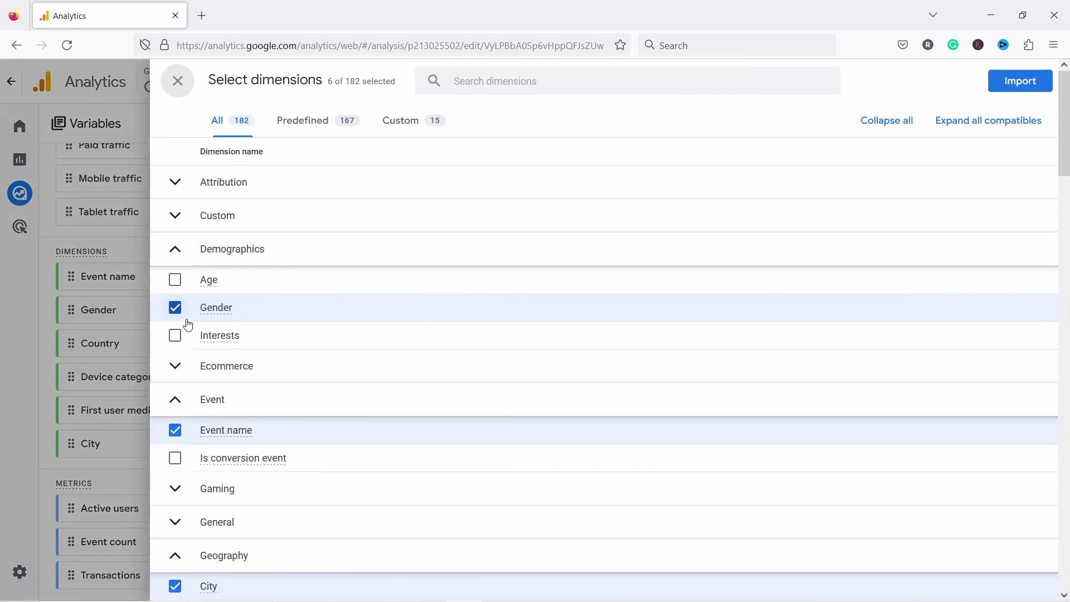
click(175, 308)
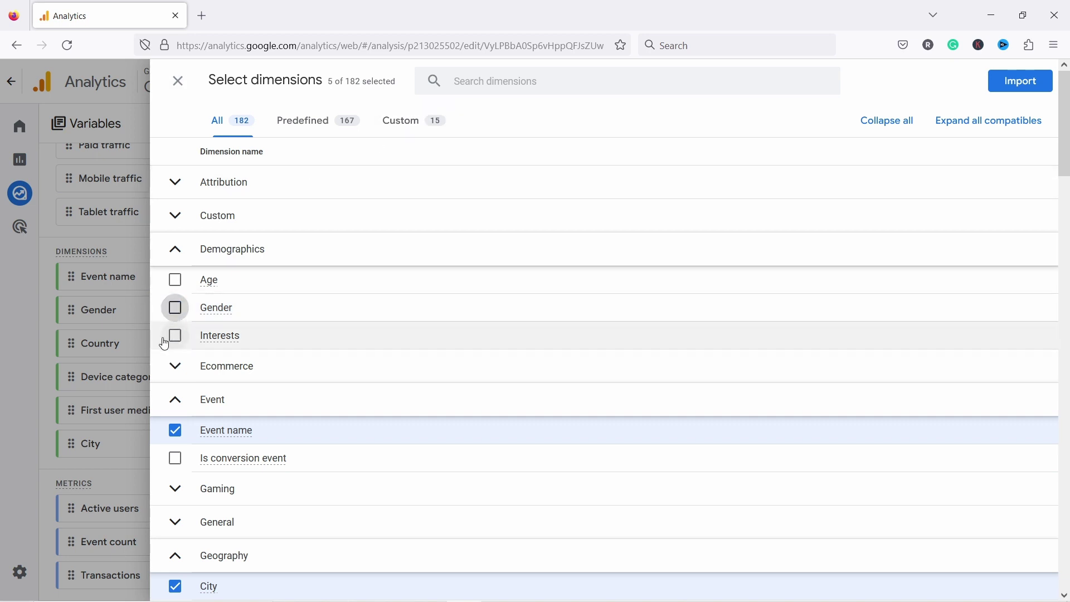
click(482, 81)
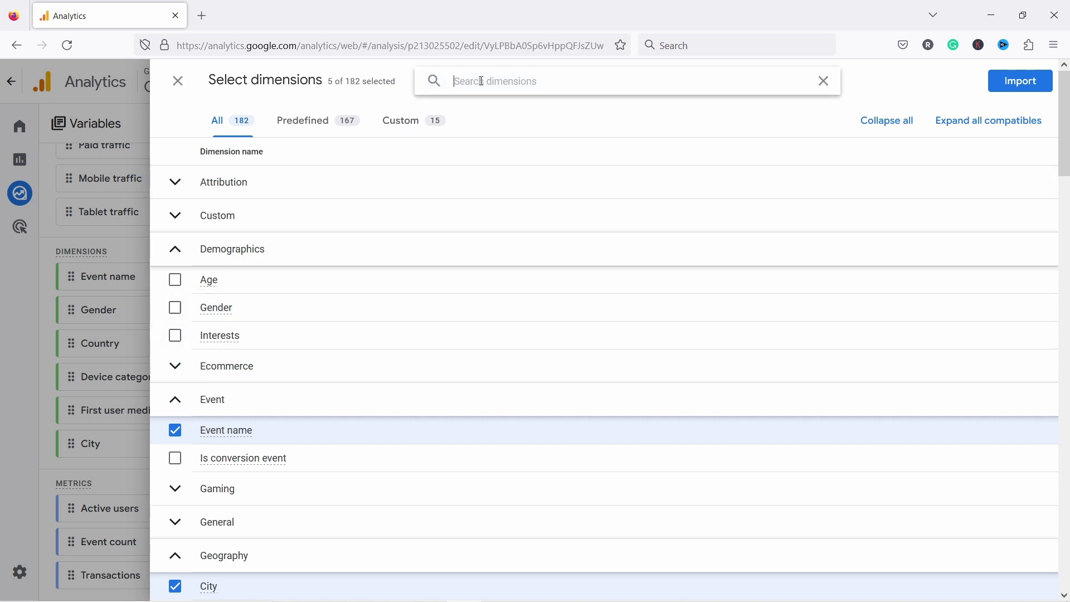
text(landing page)
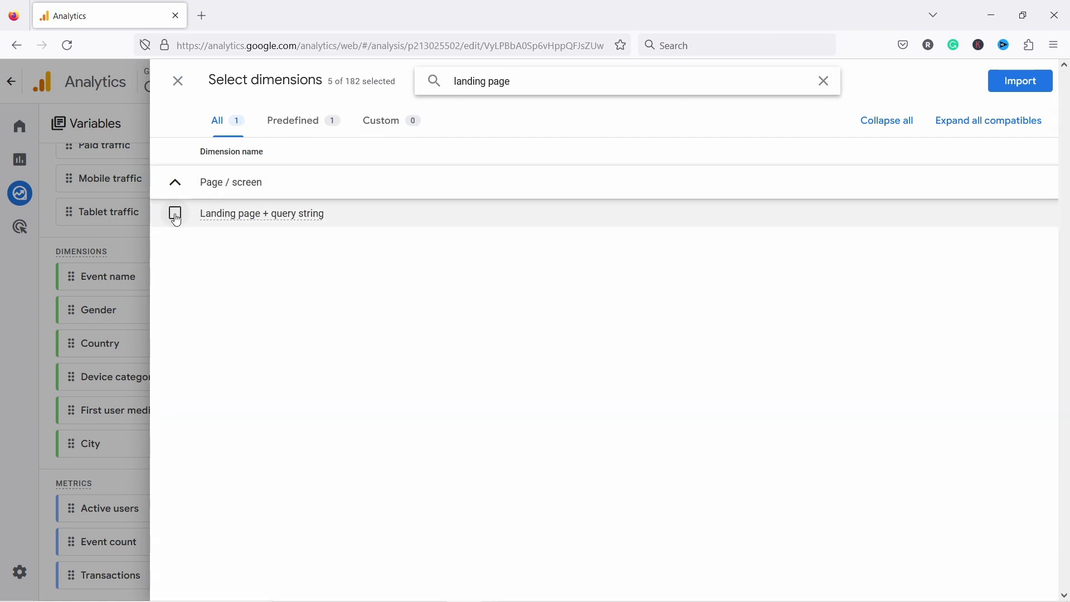
click(171, 215)
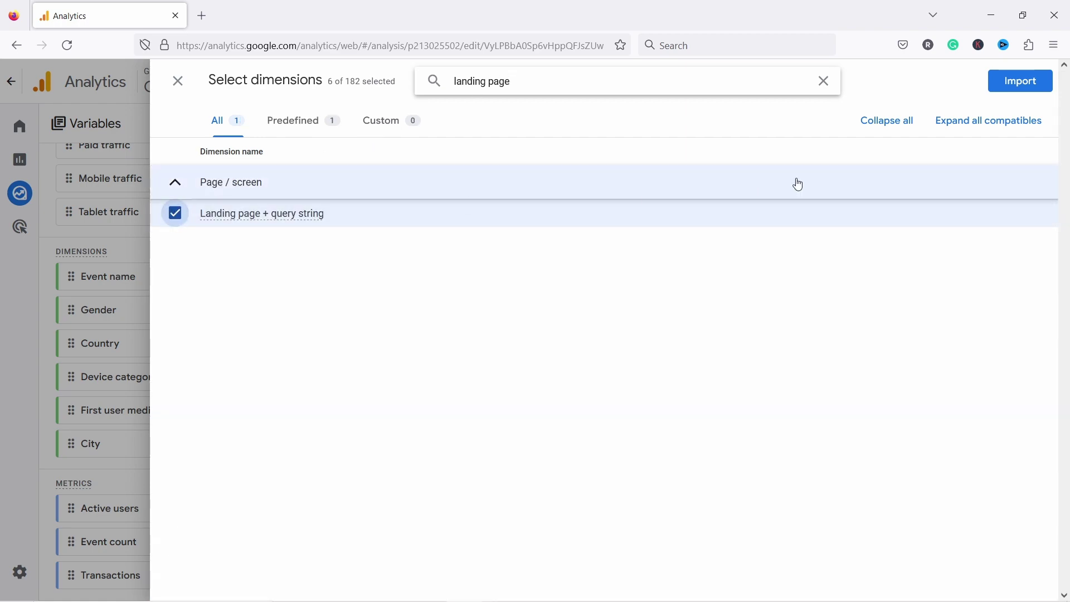
click(1022, 82)
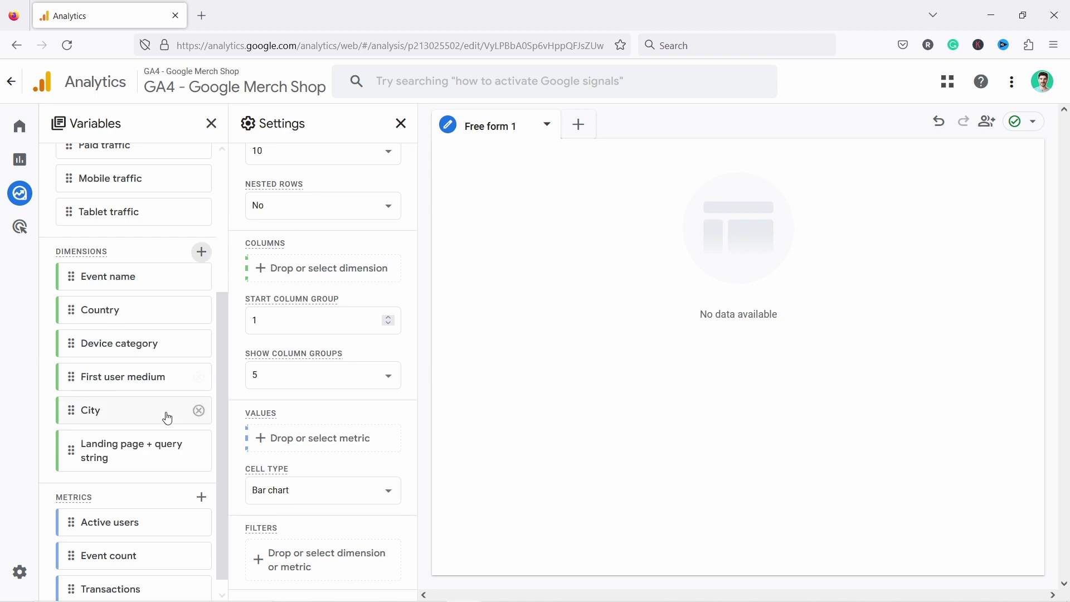
Step: Remove City, First user medium and Country from the dimensions list
click(199, 413)
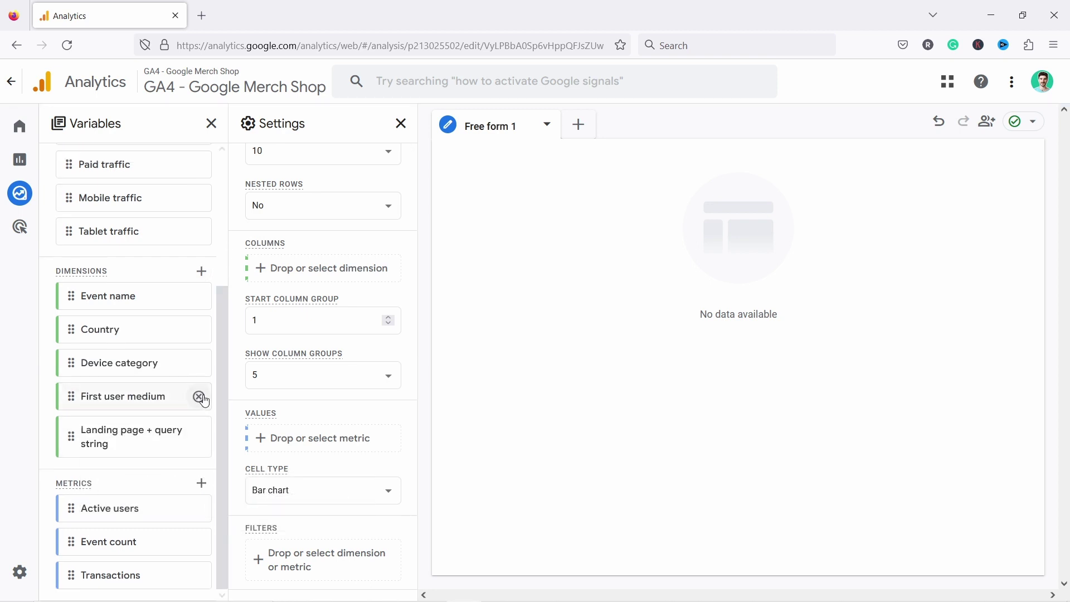
click(199, 397)
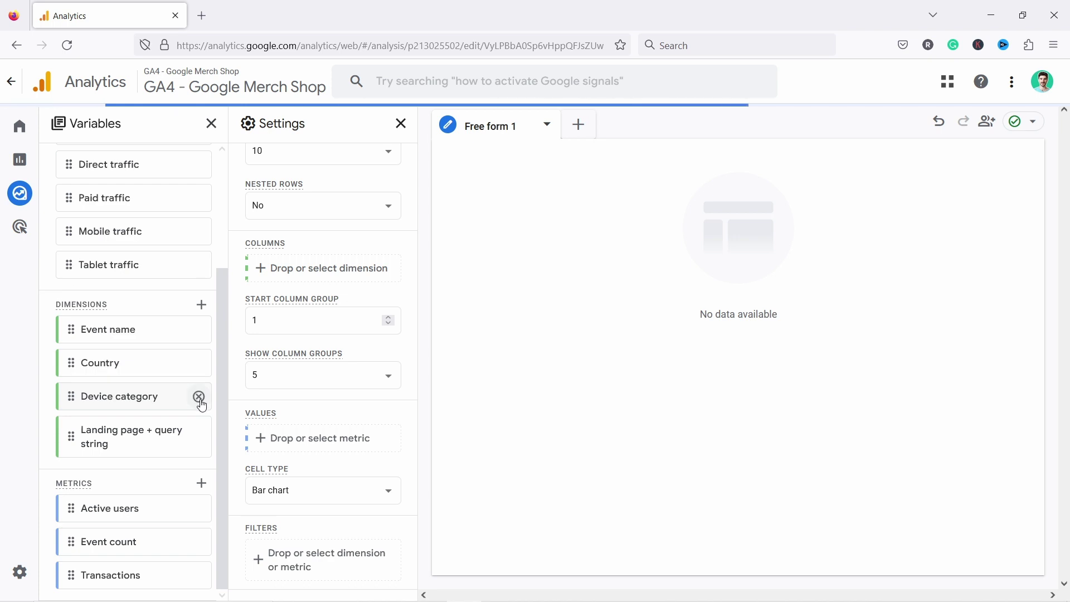
click(198, 361)
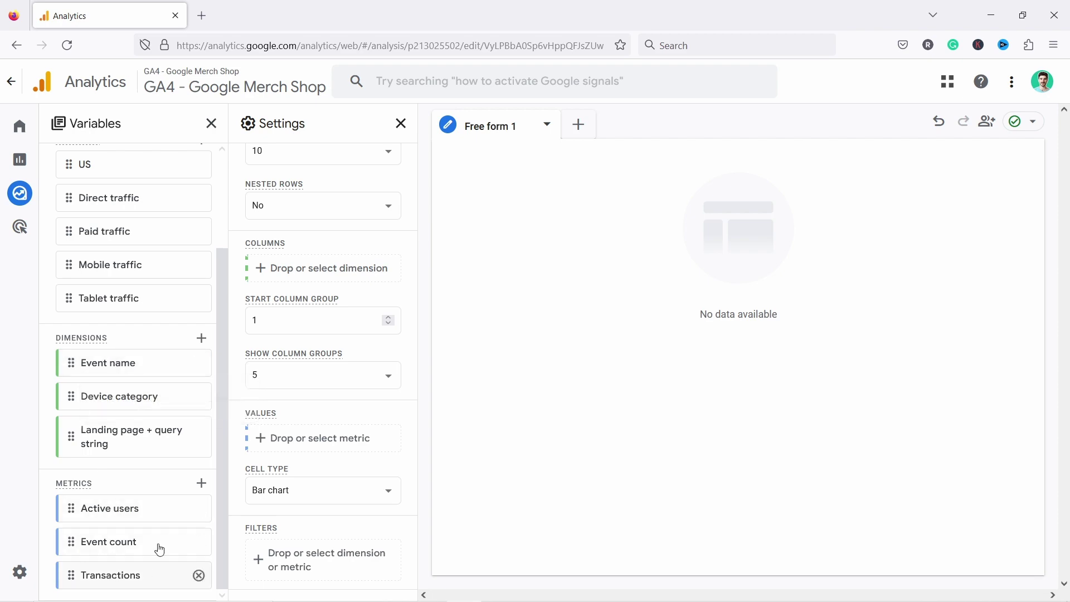
Step: Search the metrics for 'se' and select Sessions and Session conversion rate
click(203, 485)
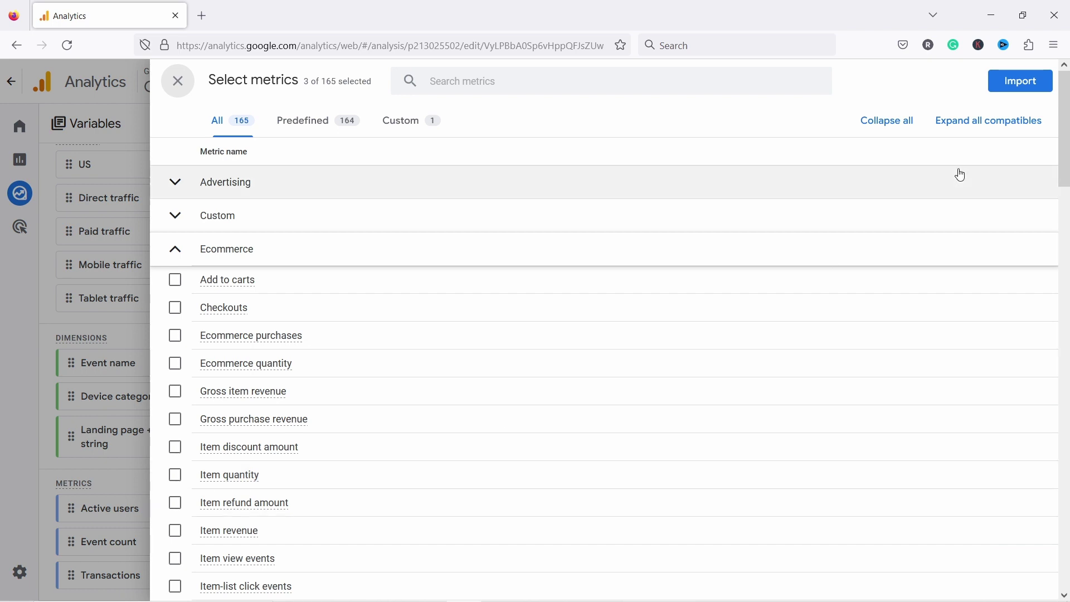
click(446, 82)
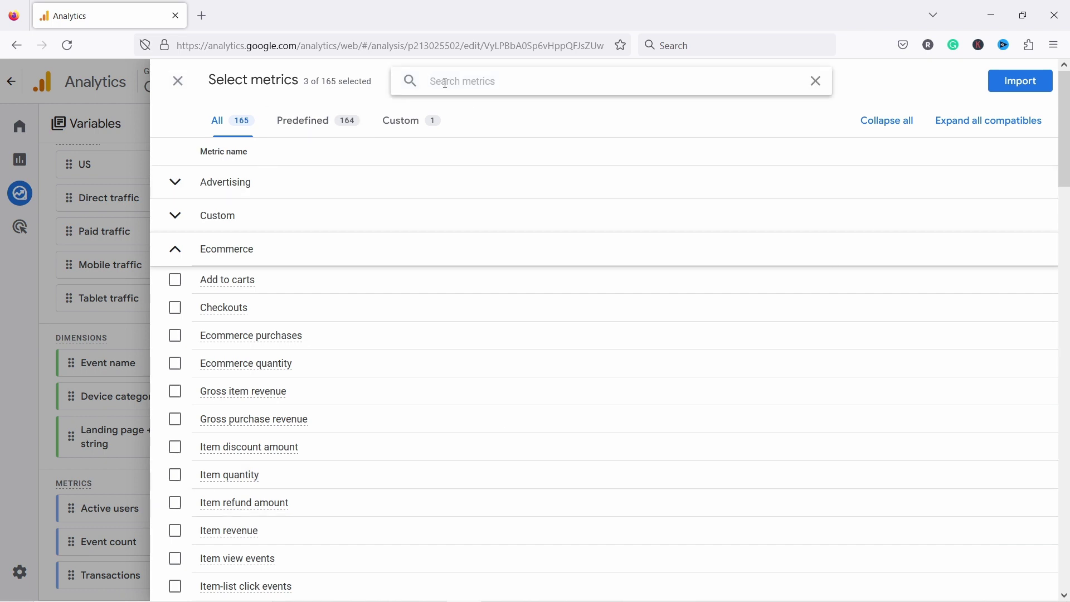
text(session)
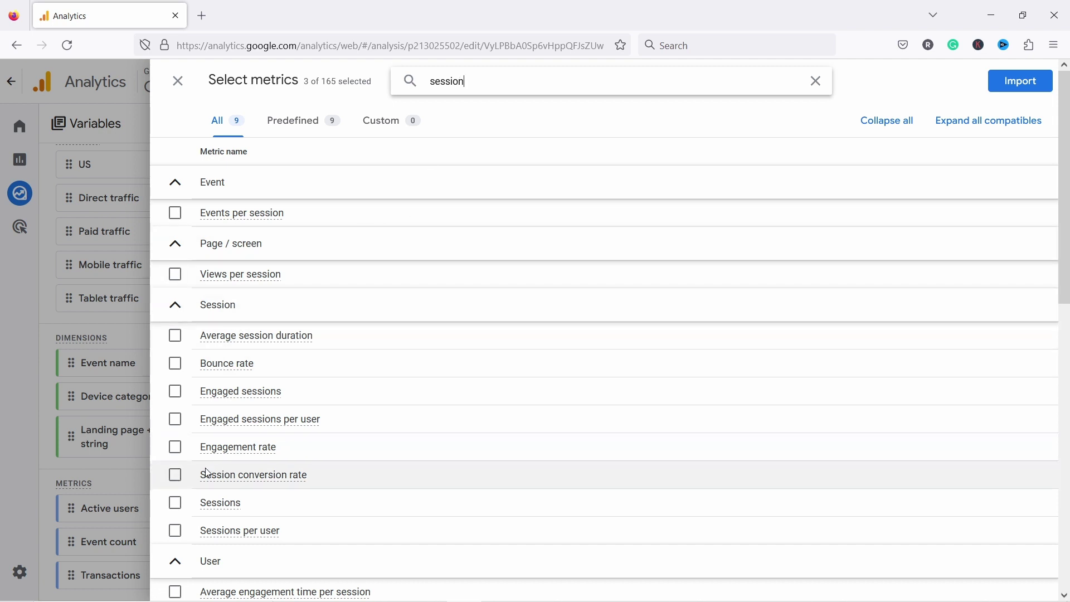
click(174, 502)
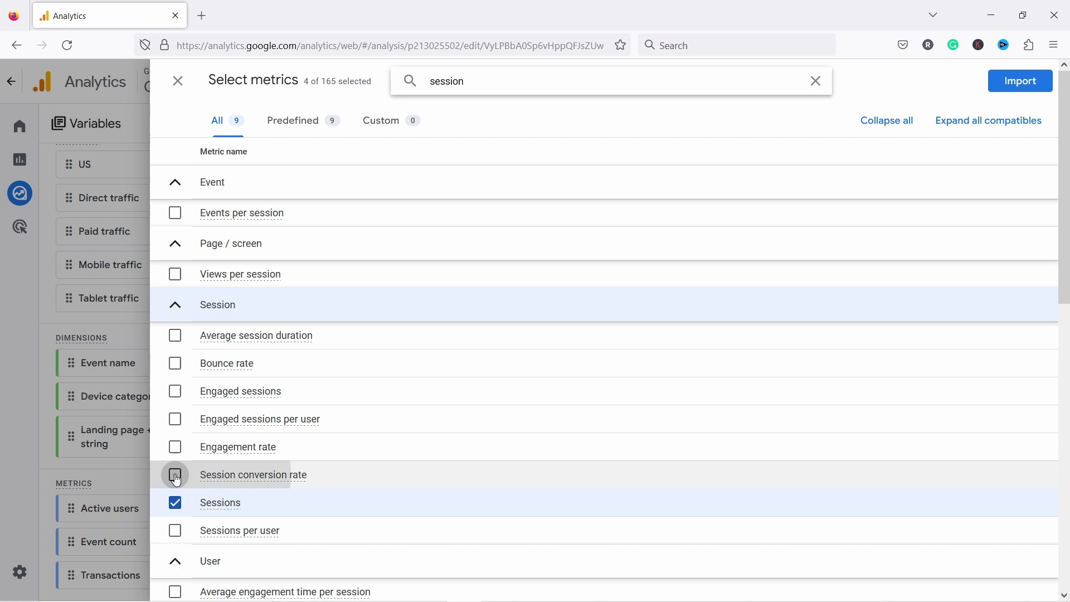
click(175, 476)
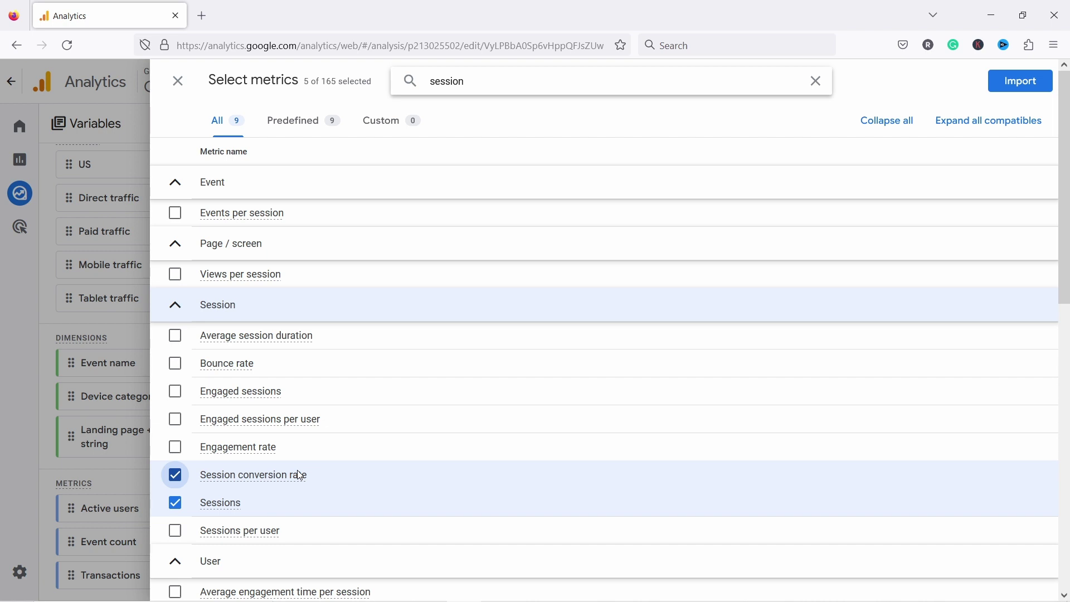
Step: Import the two selected metrics and remove Active users from the metrics list
double_click(478, 83)
key(BackSpace)
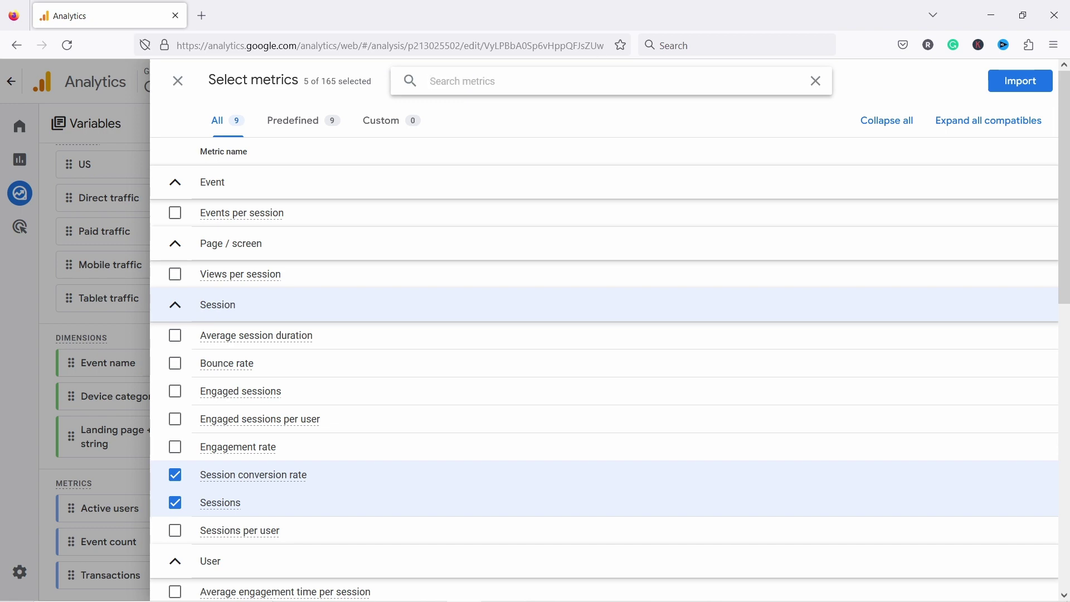
scroll(304, 301, down, 15)
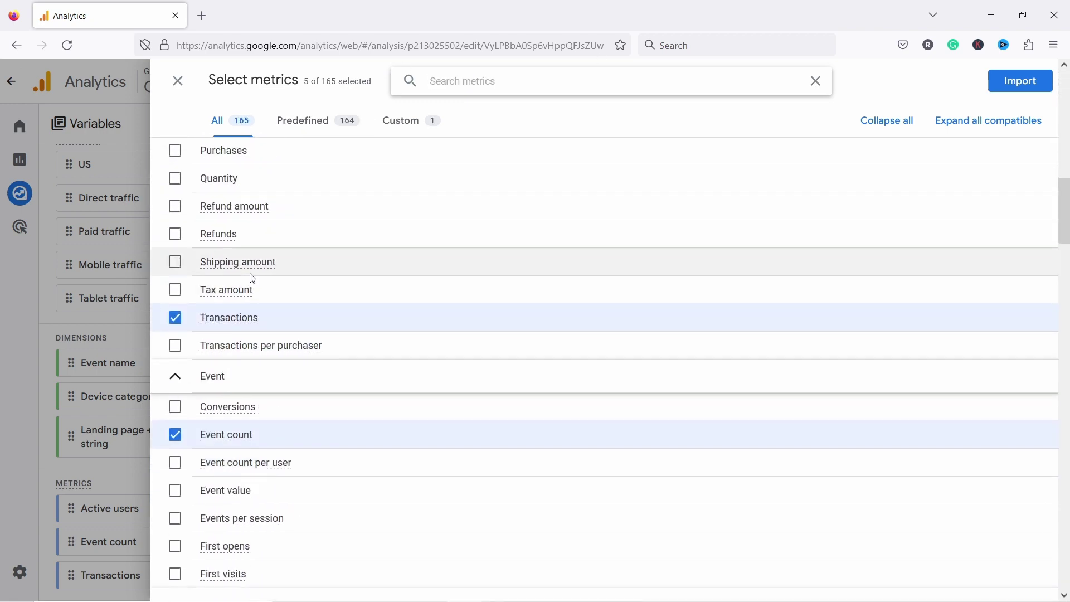
scroll(252, 278, down, 20)
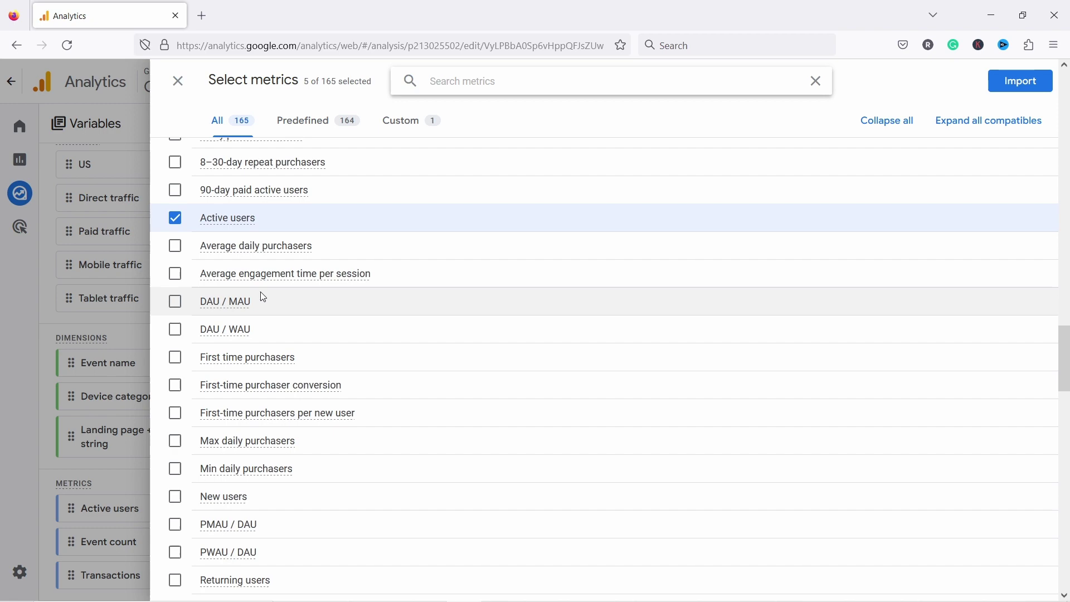
scroll(263, 301, up, 15)
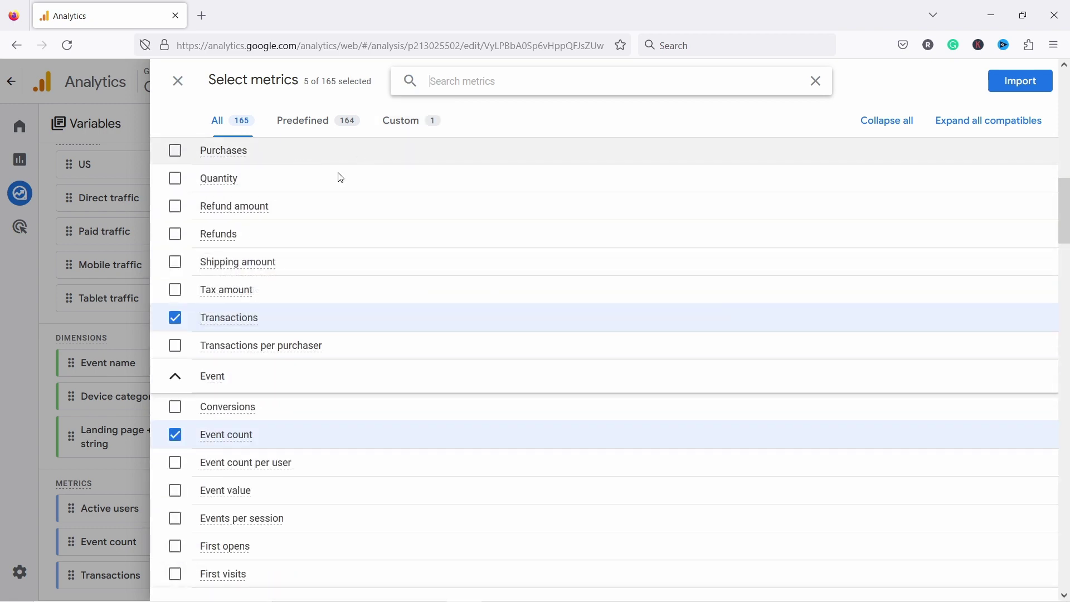
scroll(282, 291, up, 10)
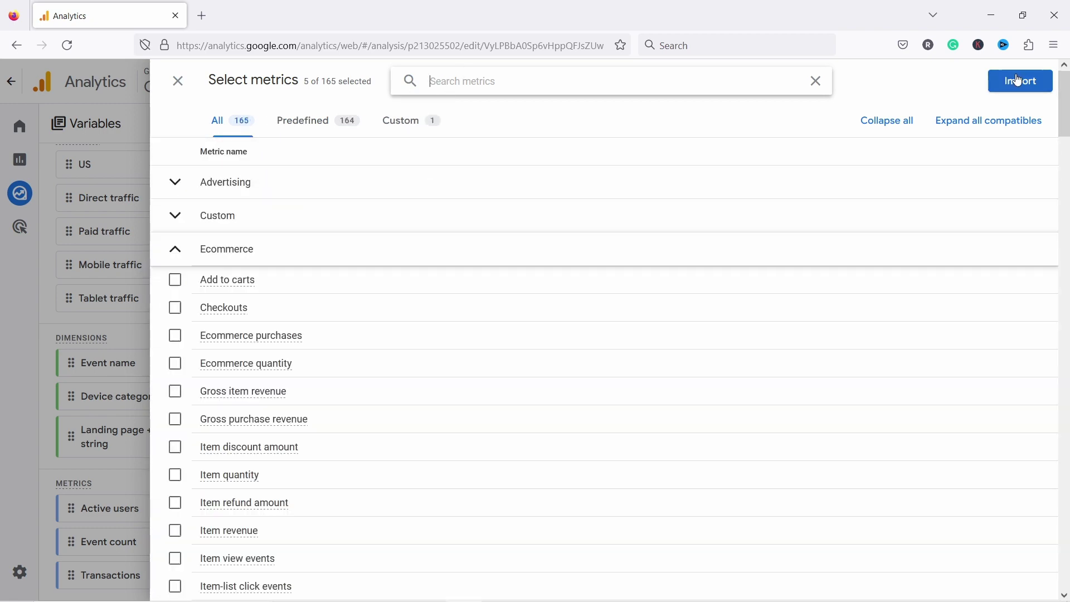
click(1018, 81)
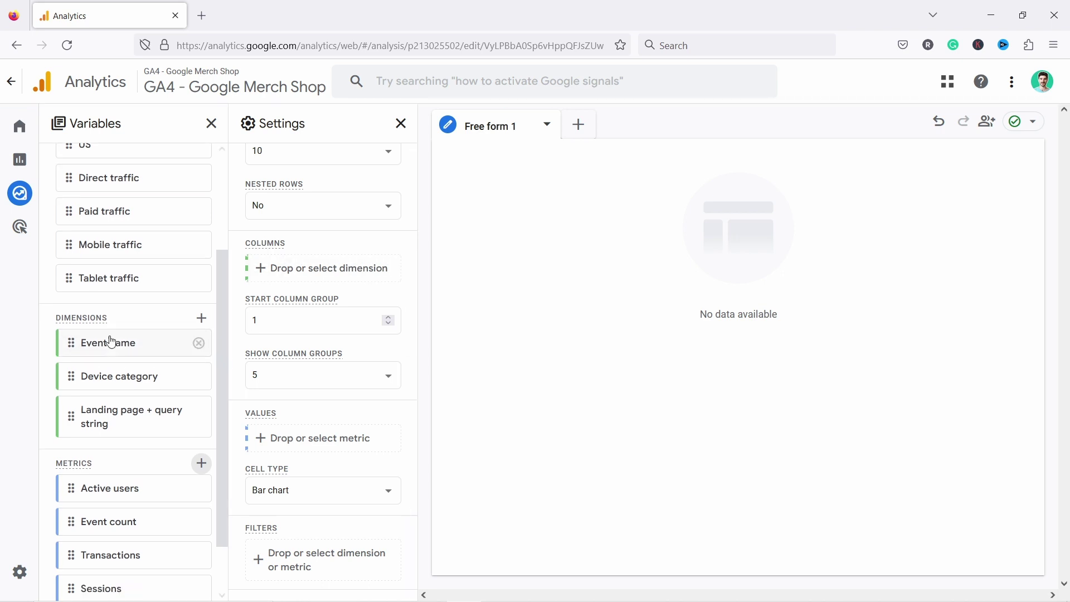
scroll(112, 342, down, 2)
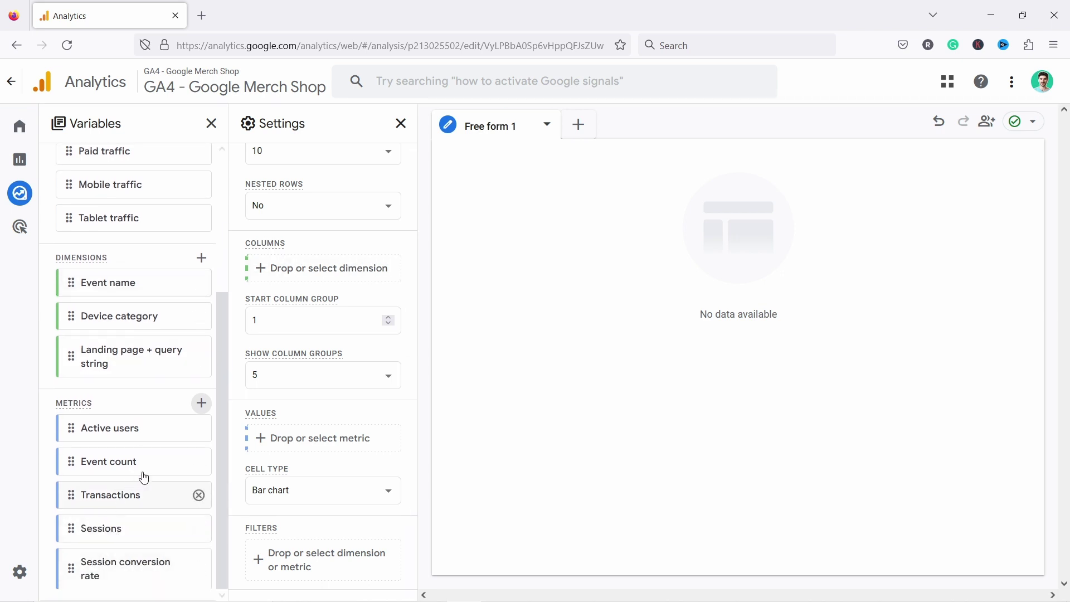
click(199, 429)
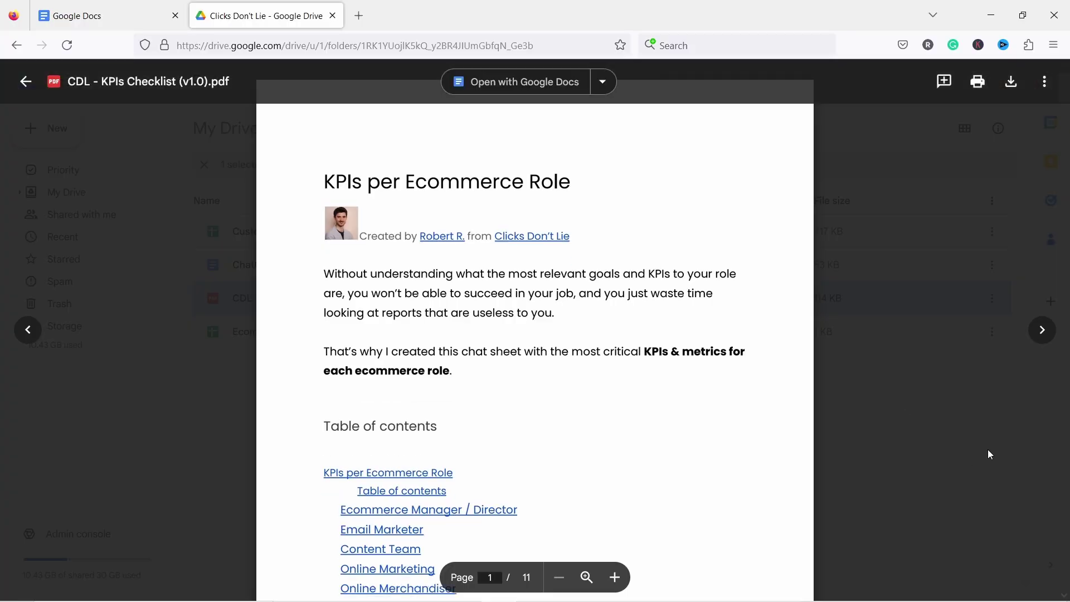
scroll(988, 449, down, 10)
scroll(910, 397, down, 20)
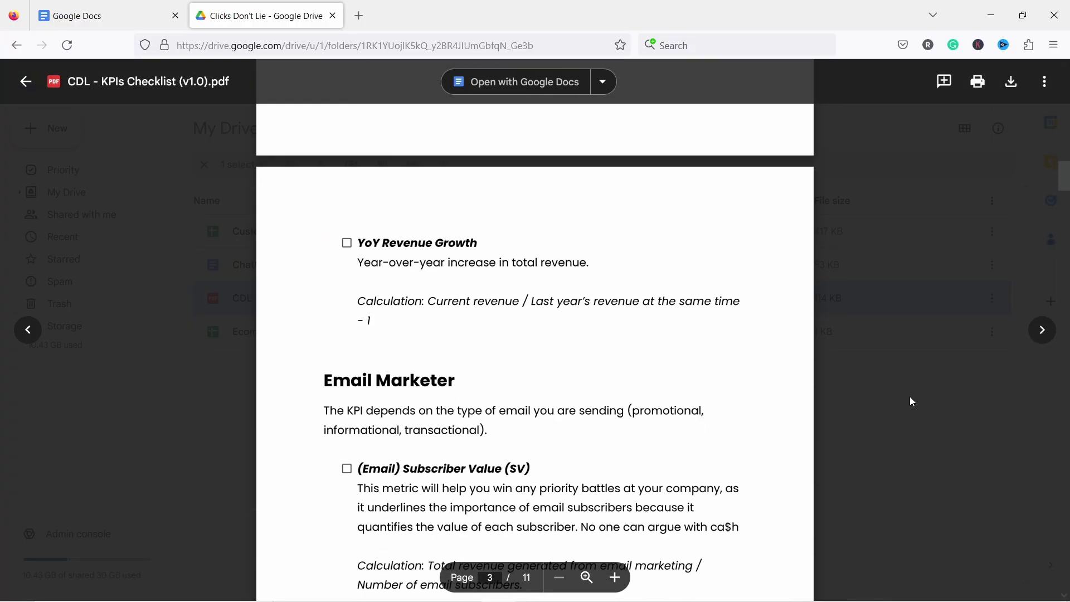
scroll(910, 396, down, 20)
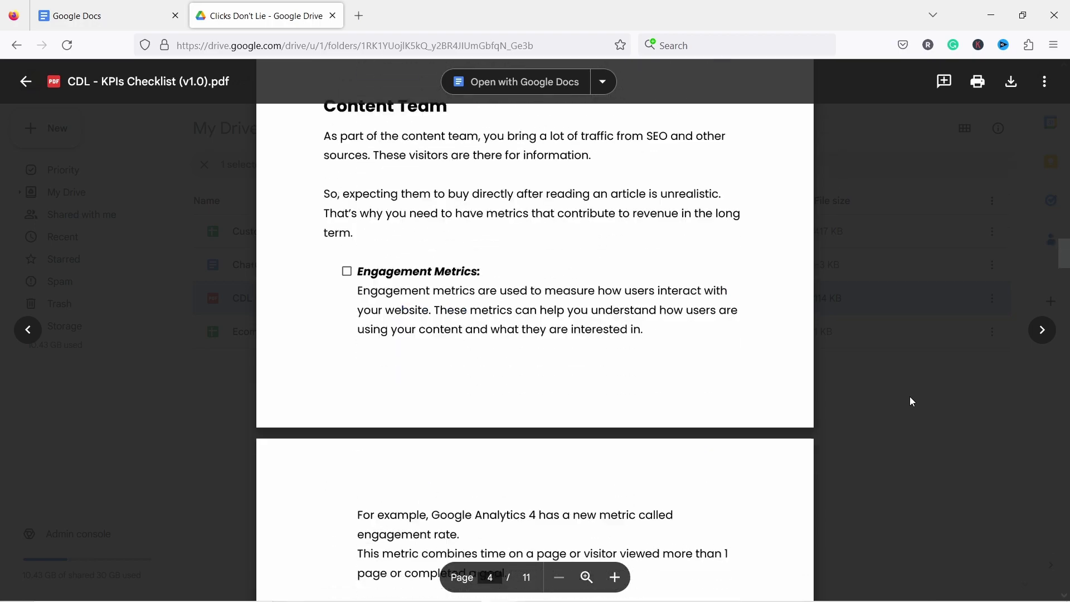
scroll(913, 402, down, 8)
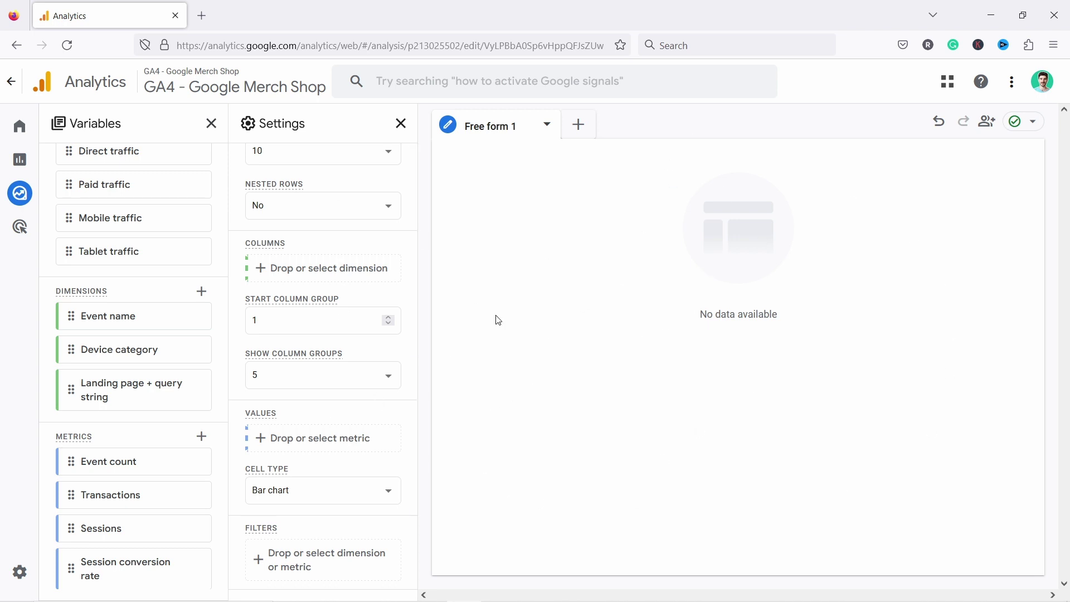
Step: Put Landing page + query string into the table Rows
scroll(291, 291, up, 3)
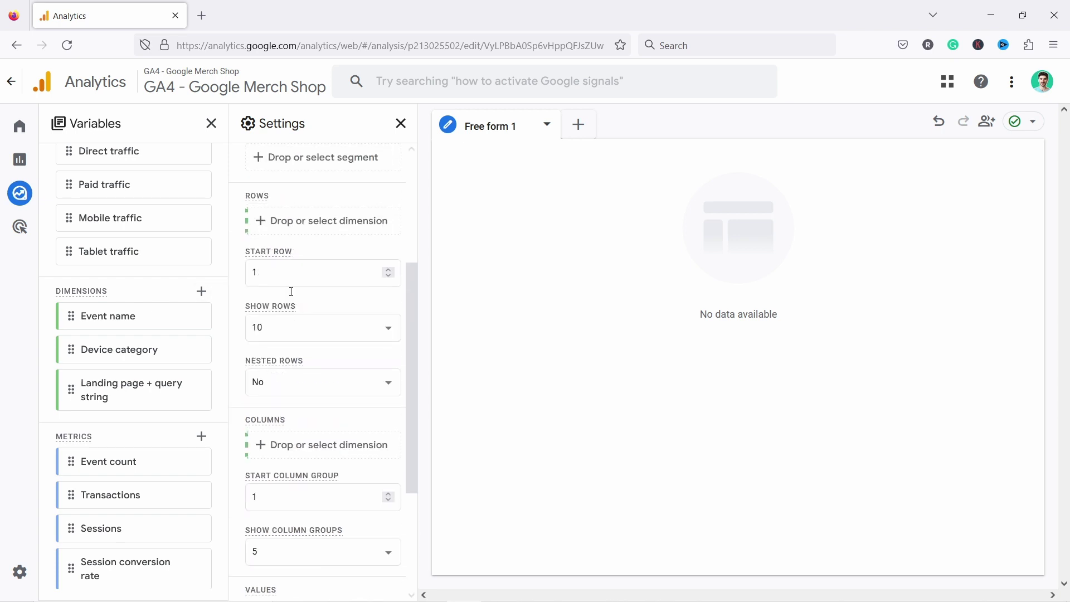
scroll(291, 291, up, 2)
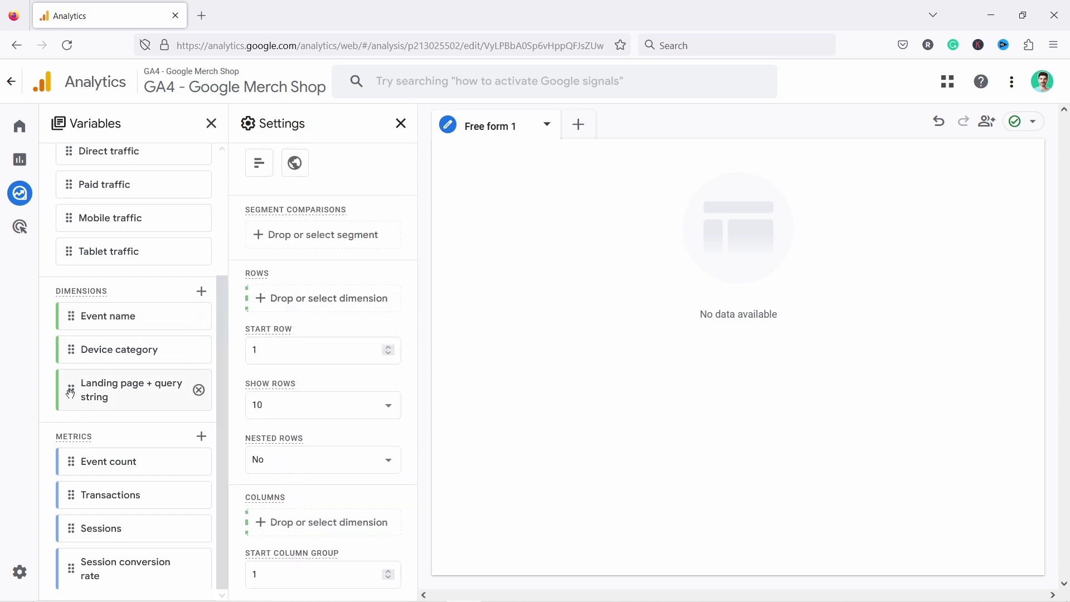
drag(71, 393, 265, 307)
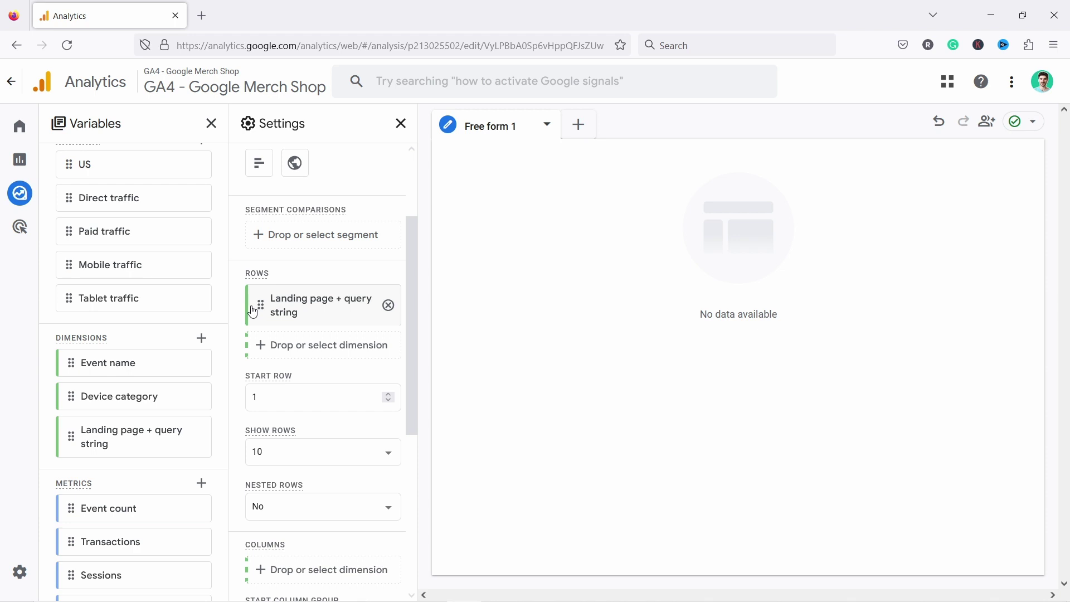
click(389, 306)
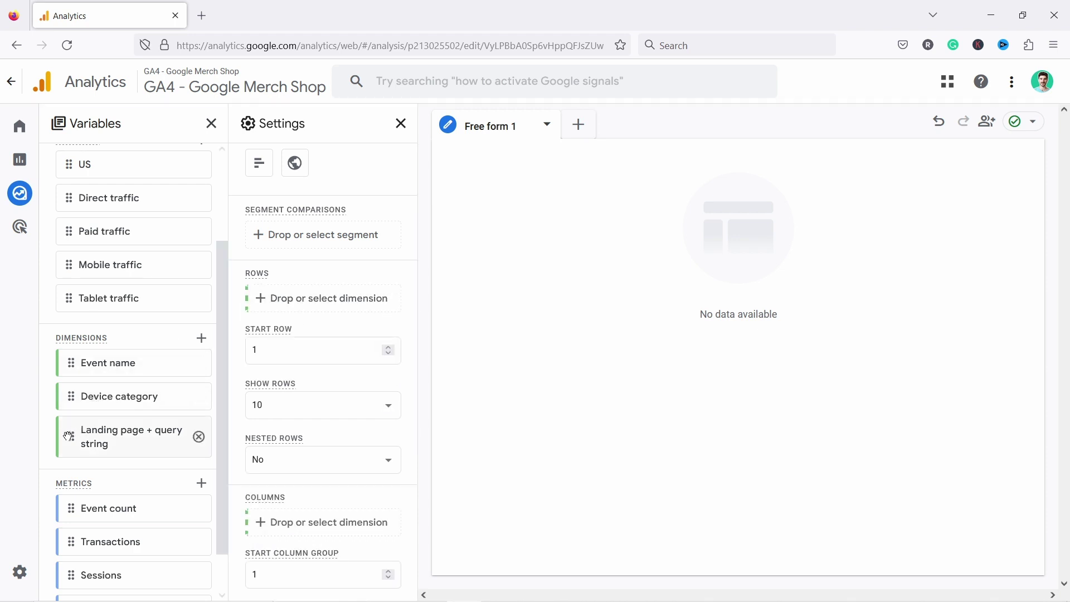
double_click(160, 423)
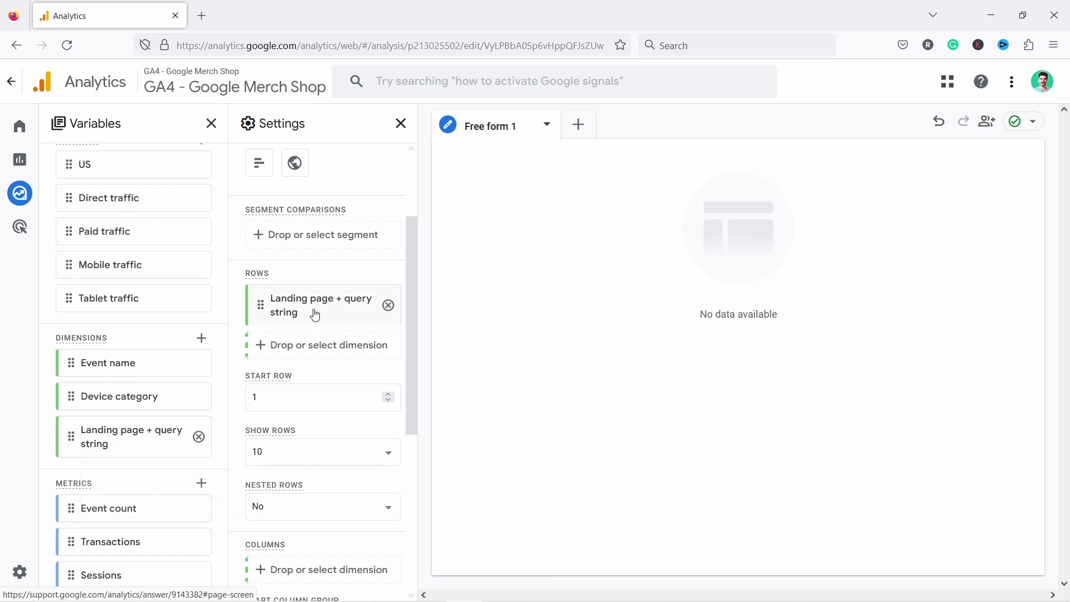
Step: Add Sessions, Session conversion rate and Transactions as table values
scroll(304, 310, down, 5)
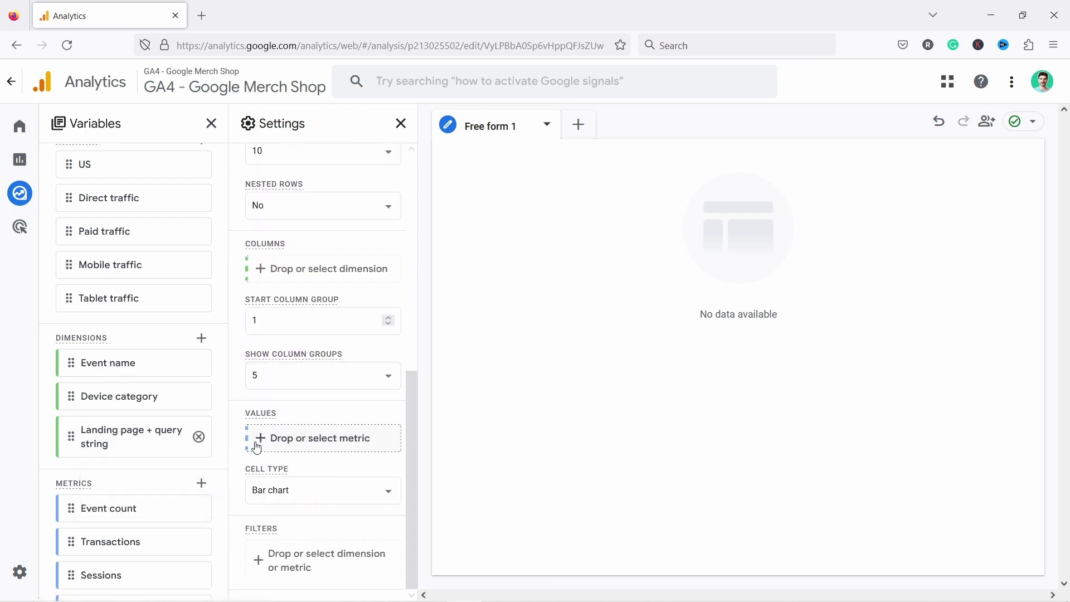
scroll(106, 485, down, 1)
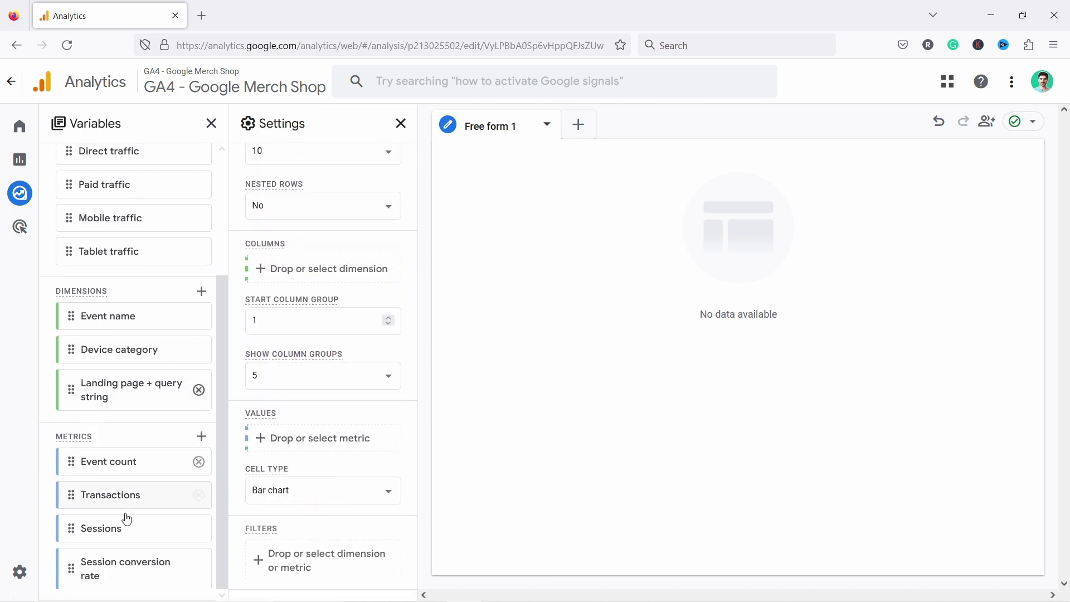
drag(139, 524, 270, 466)
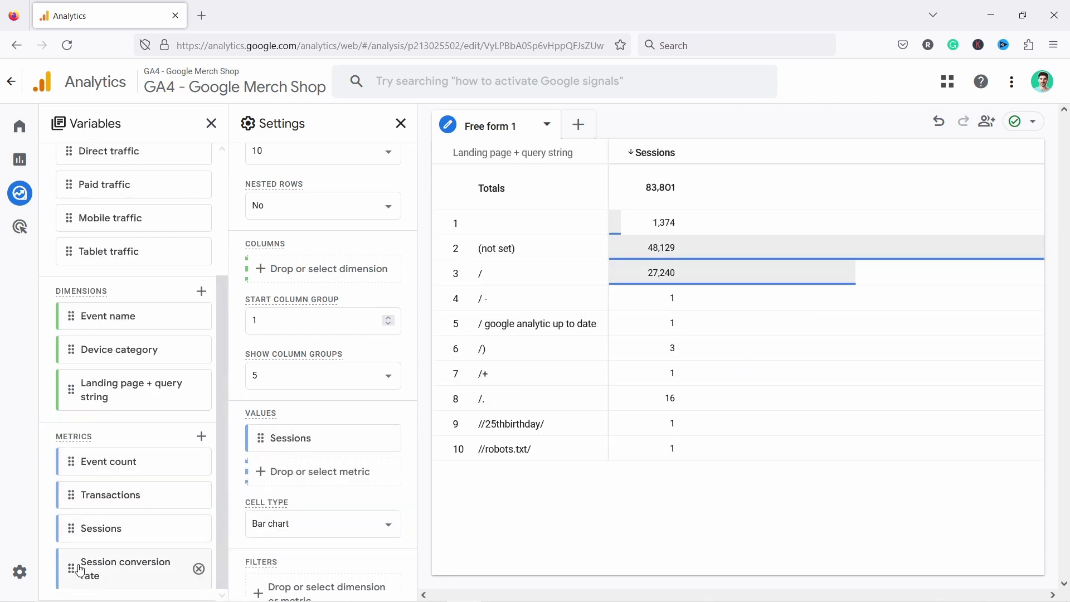
click(73, 567)
double_click(73, 566)
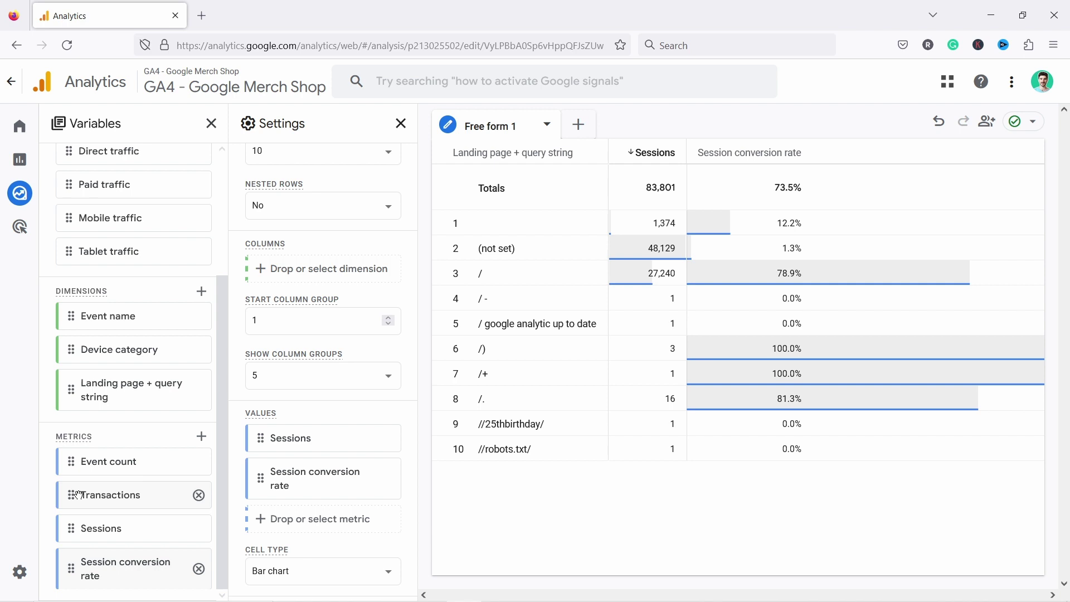
double_click(79, 496)
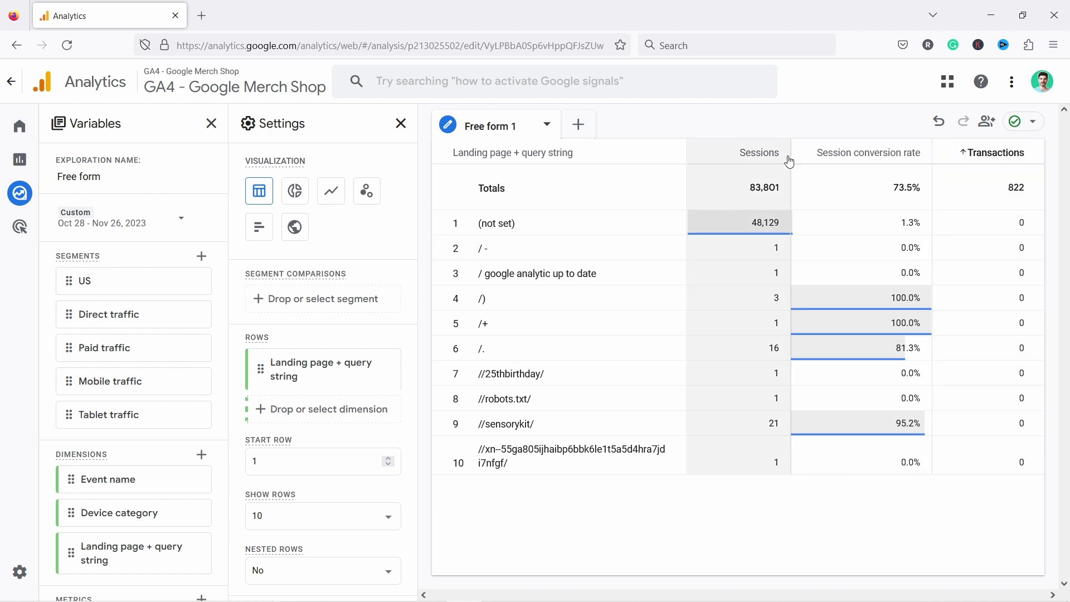
Step: Sort the landing page table by Sessions descending, led by (not set) at 48,129
click(750, 155)
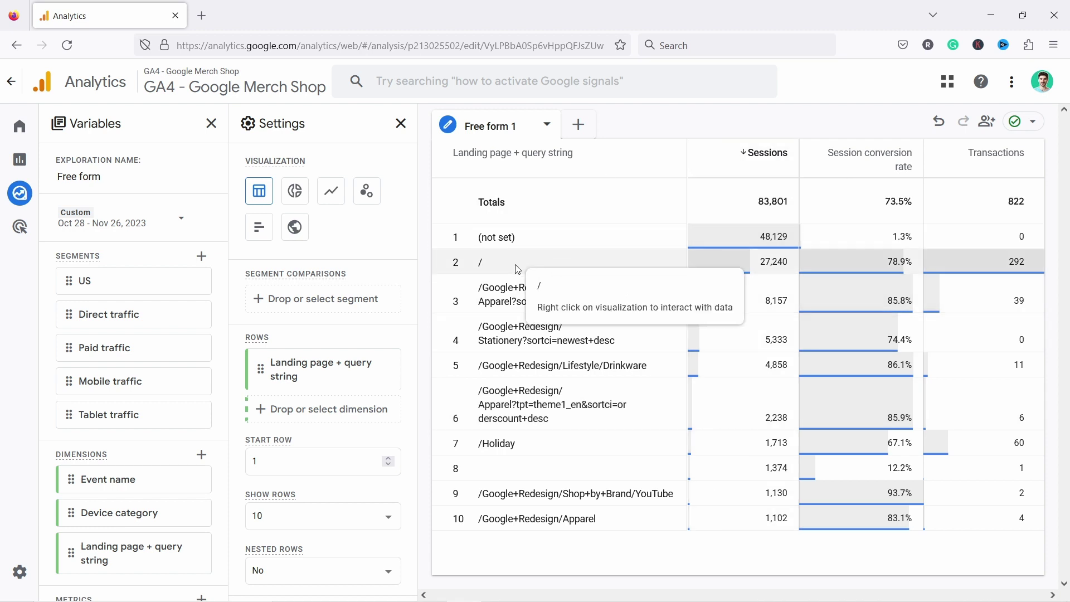
scroll(323, 335, down, 3)
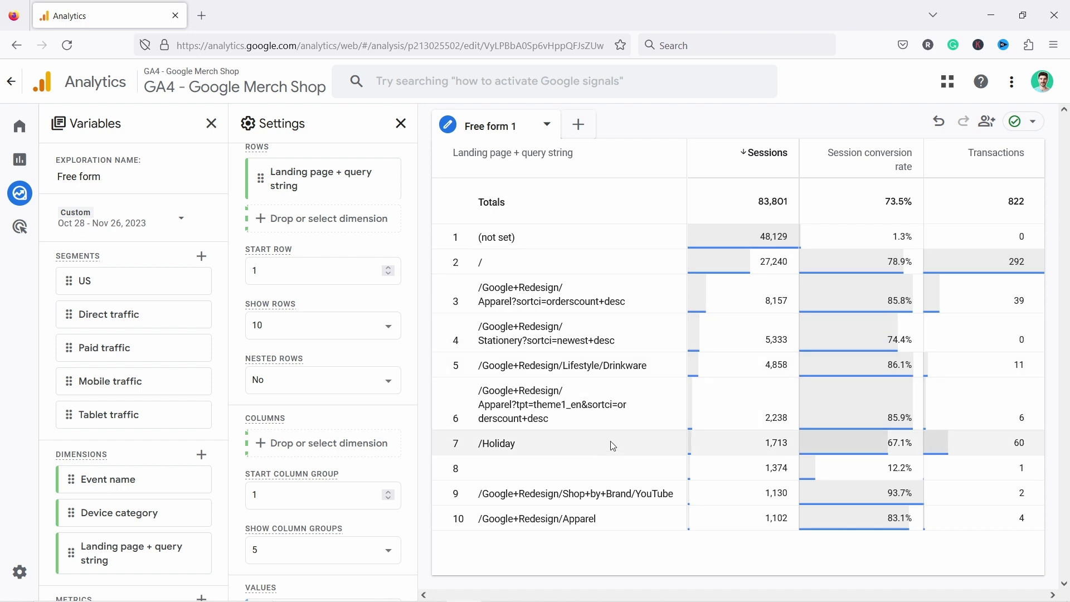
scroll(358, 218, up, 1)
scroll(357, 217, up, 4)
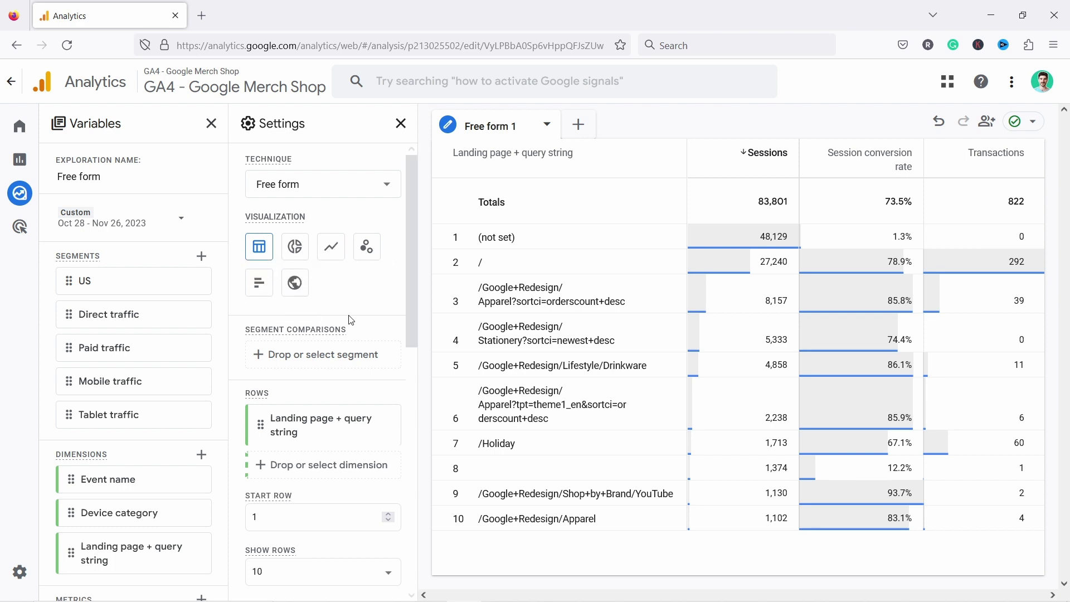
scroll(290, 289, down, 1)
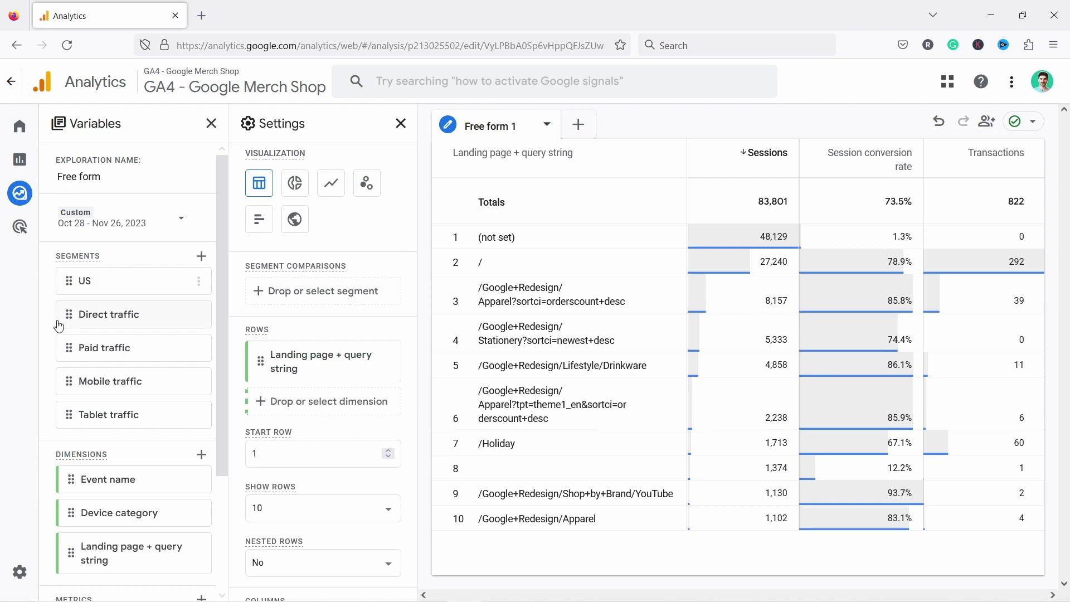
Step: Begin a session segment with a condition on Device category
click(201, 257)
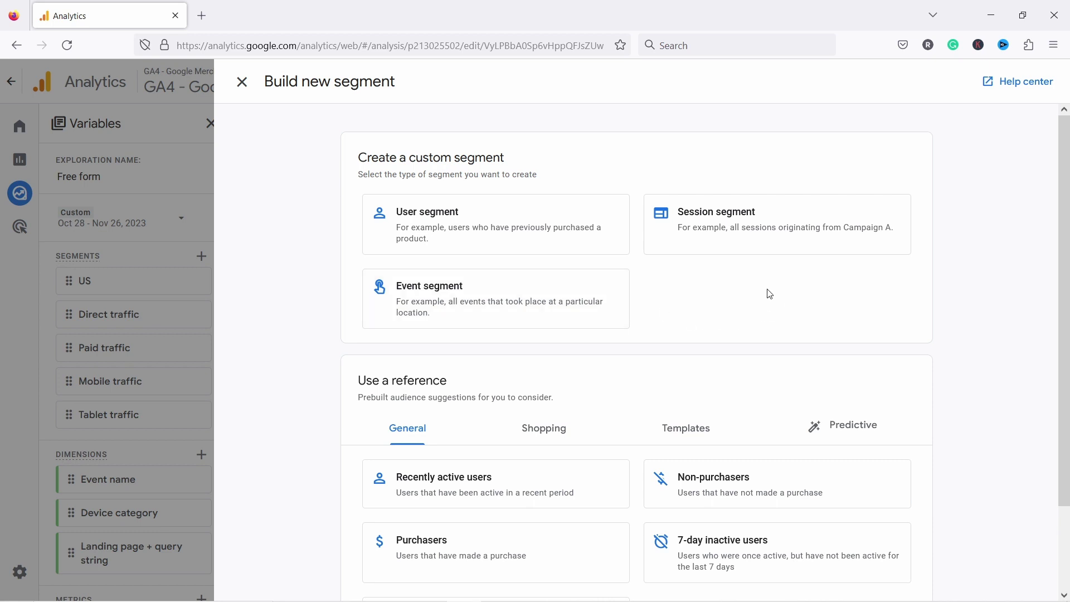
click(708, 225)
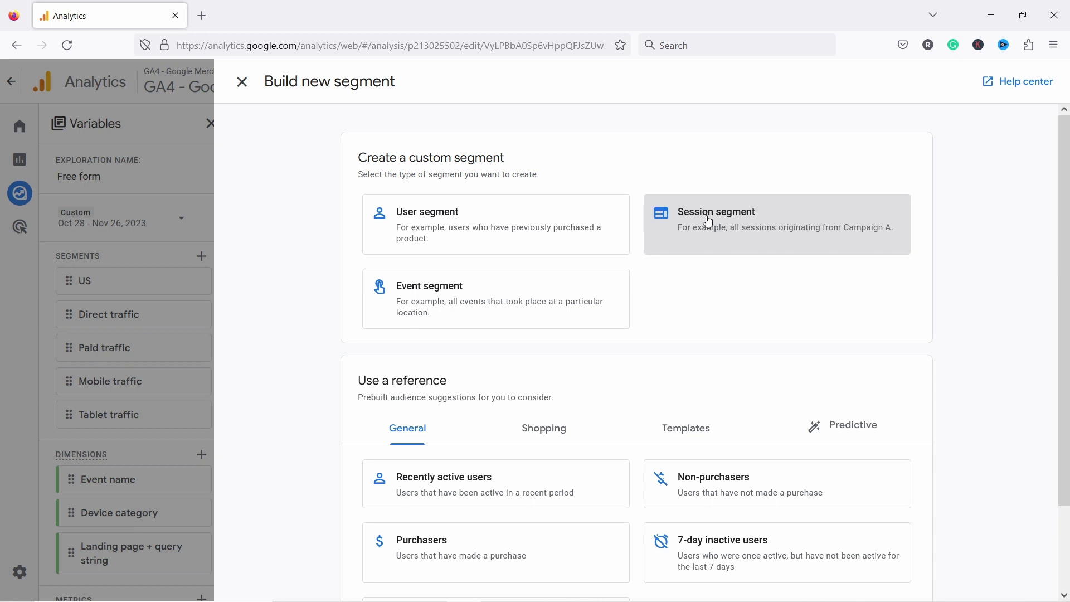
click(305, 242)
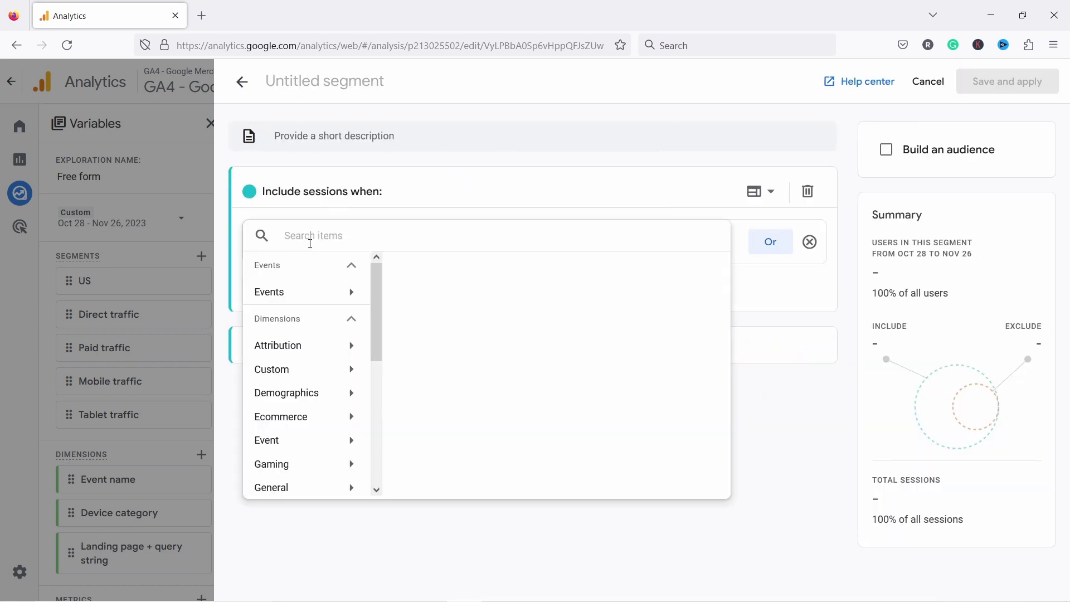
text(device ca)
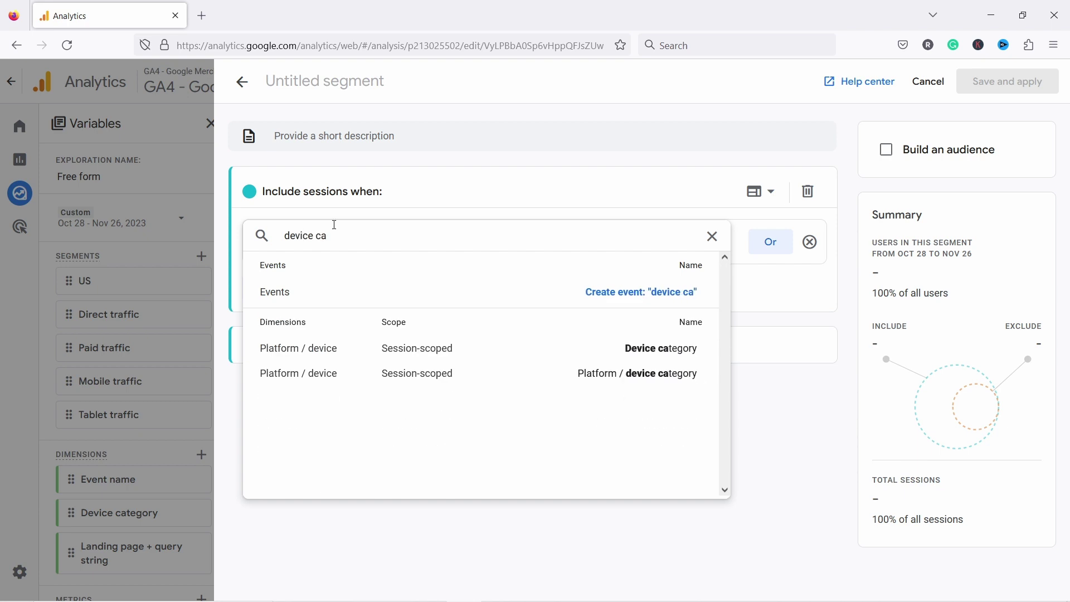
click(658, 357)
Step: Set the condition to Device category exactly matches (=) mobile and apply it
click(416, 242)
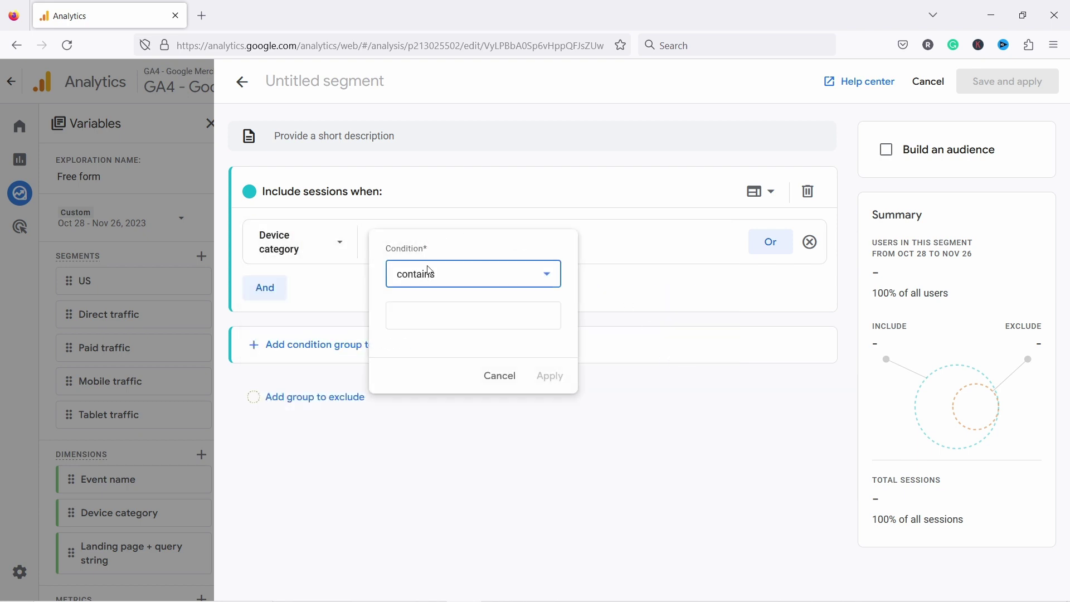
click(424, 277)
click(439, 316)
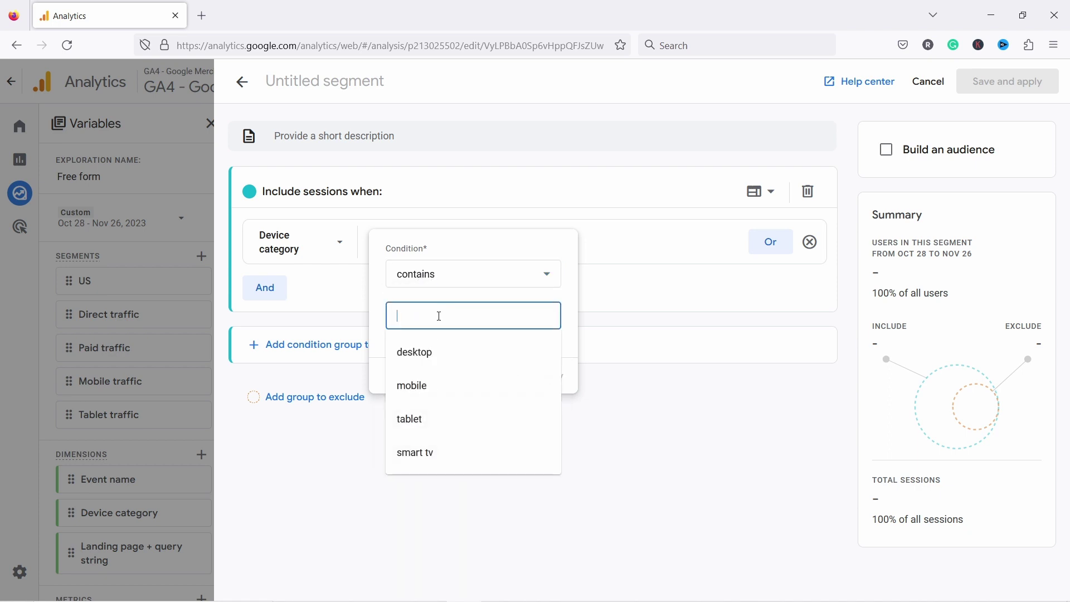
click(415, 385)
click(428, 273)
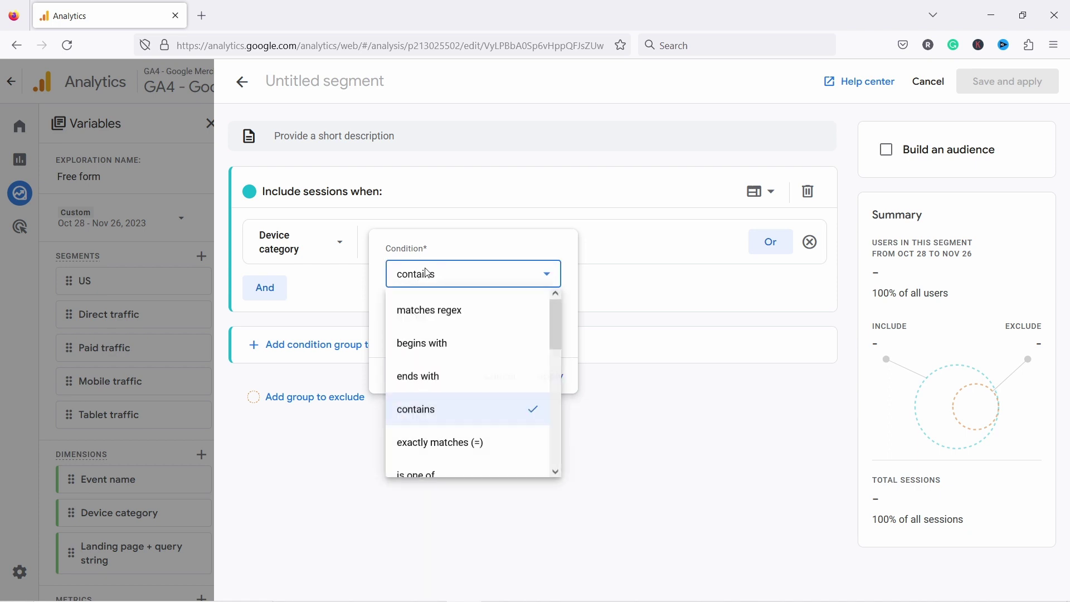
scroll(440, 363, down, 3)
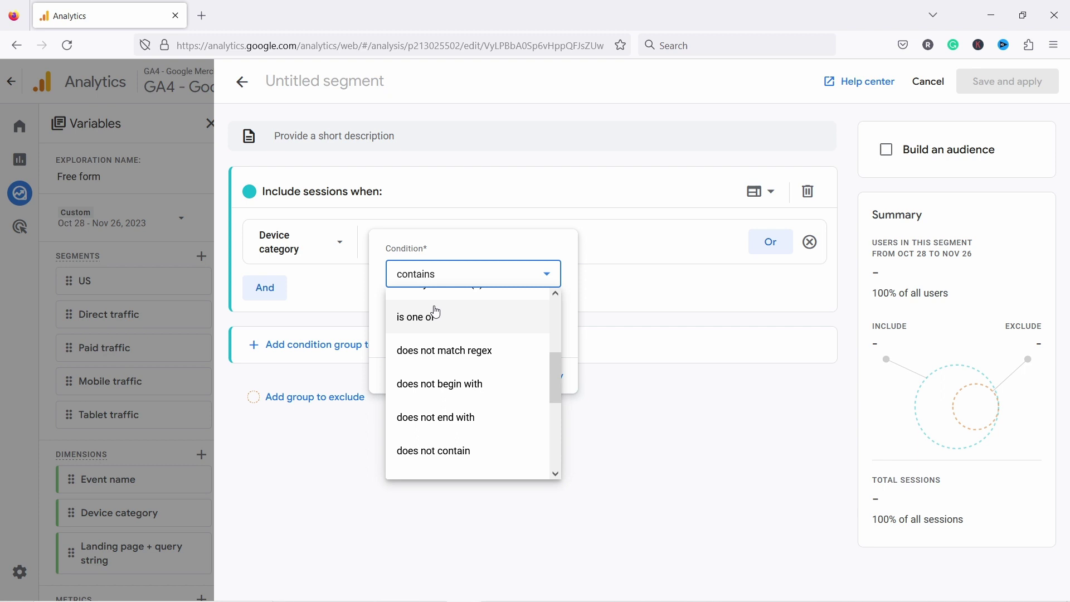
scroll(419, 372, up, 2)
click(419, 373)
click(548, 375)
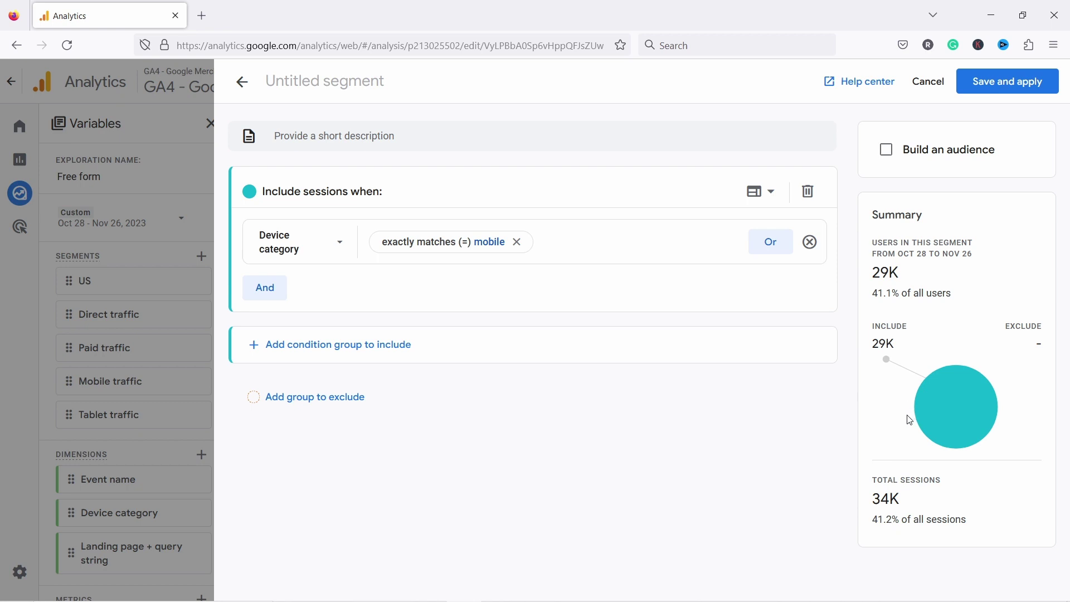
Step: Name the segment 'Mobile users' and save and apply it
click(304, 93)
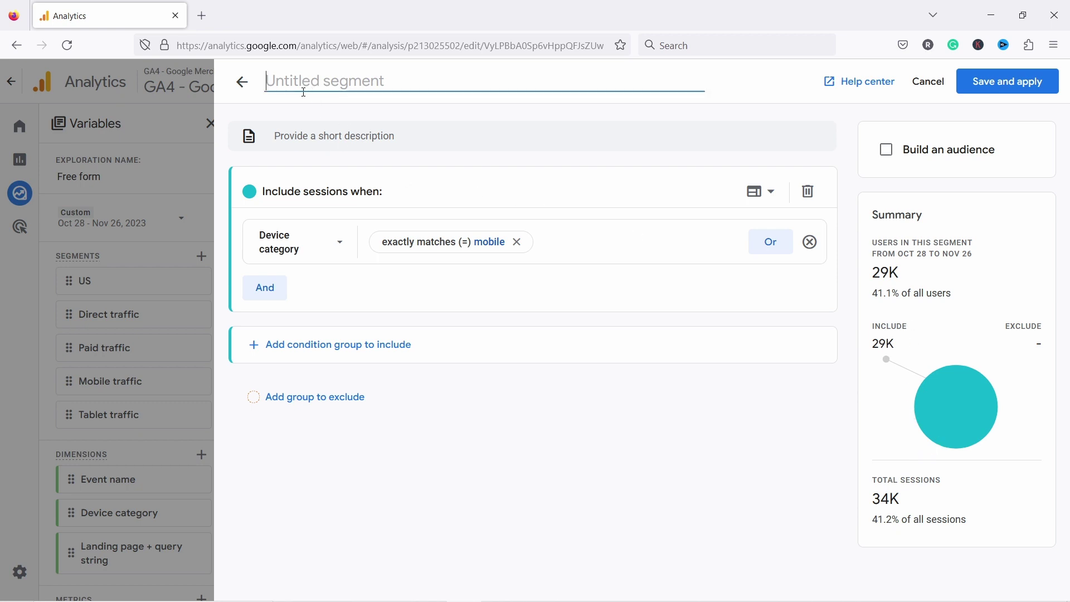
text(Mobile users)
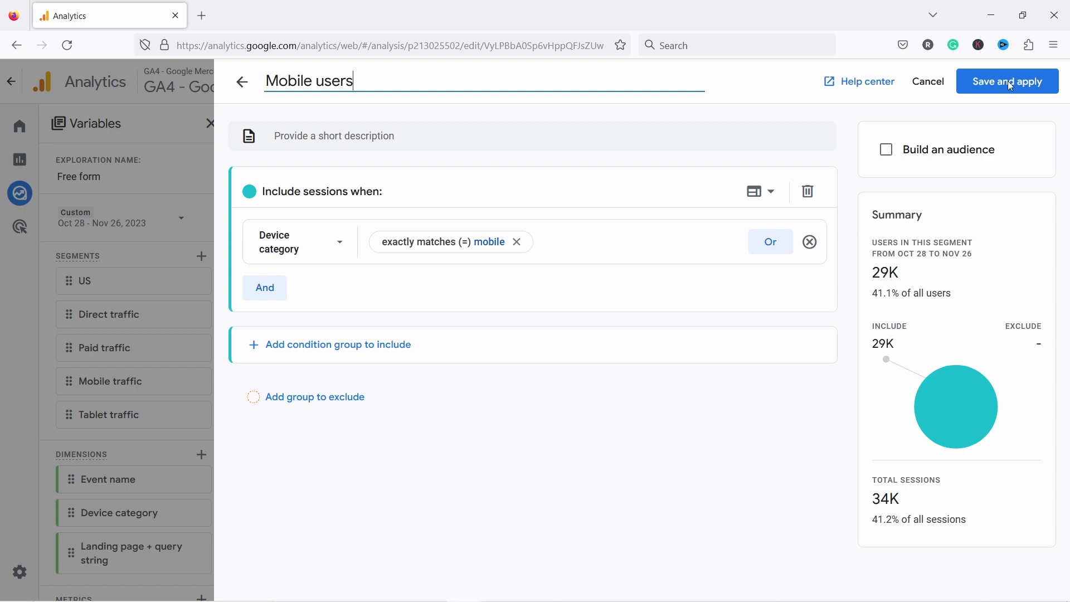
click(1009, 90)
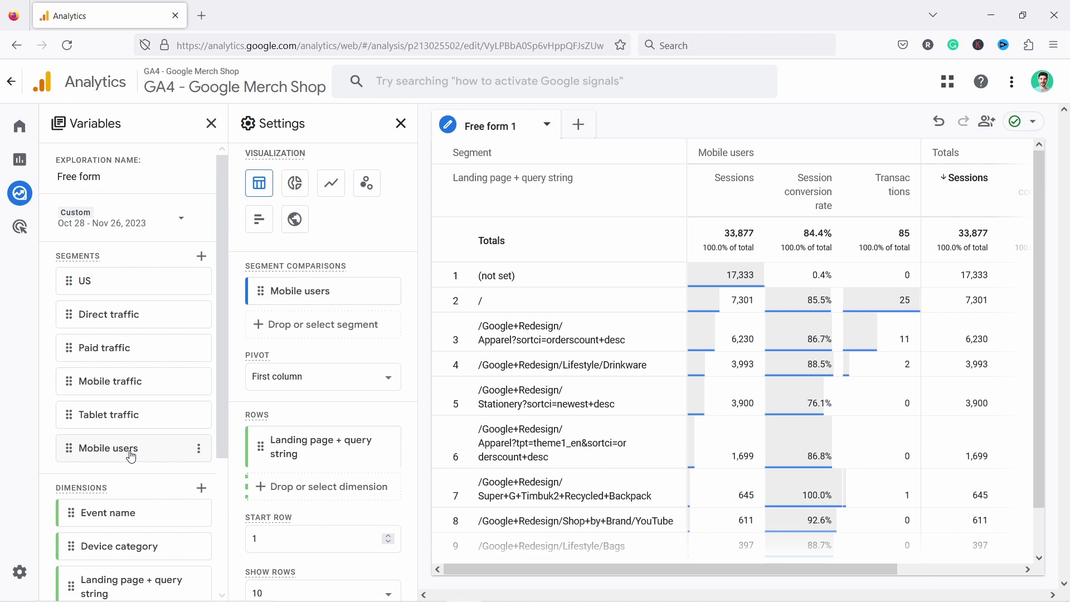
Step: Review the Mobile users columns, then remove Mobile users from Segment comparisons
drag(131, 452, 313, 292)
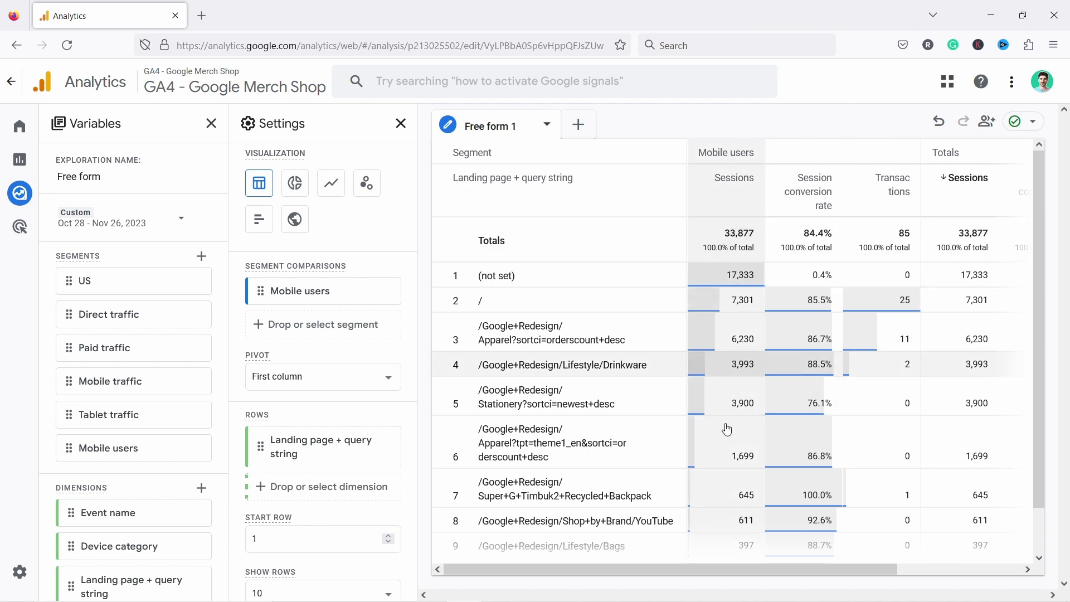
scroll(854, 567, right, 5)
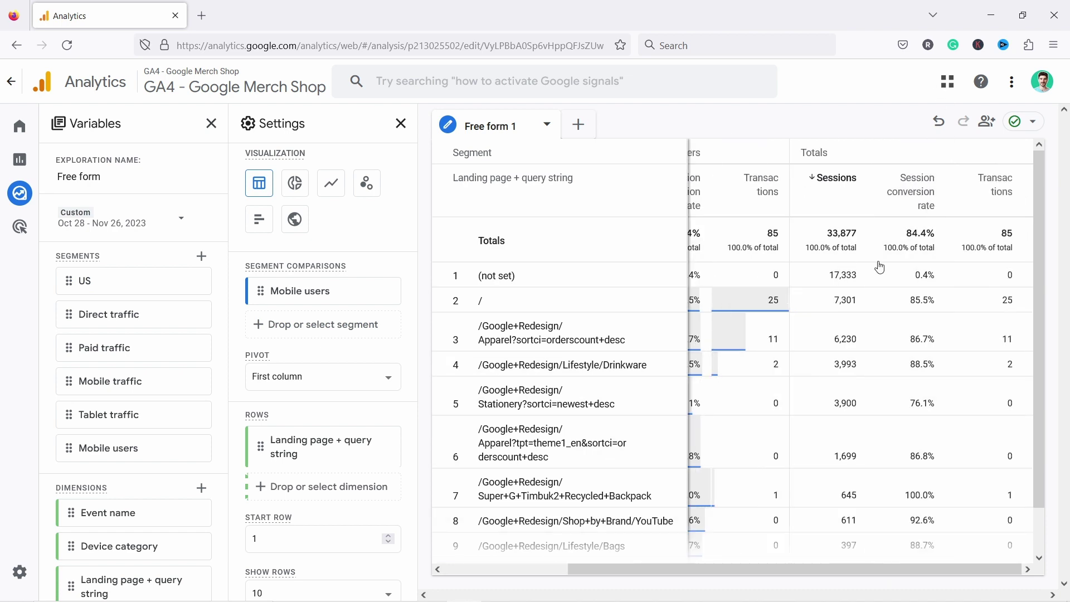
scroll(814, 566, left, 5)
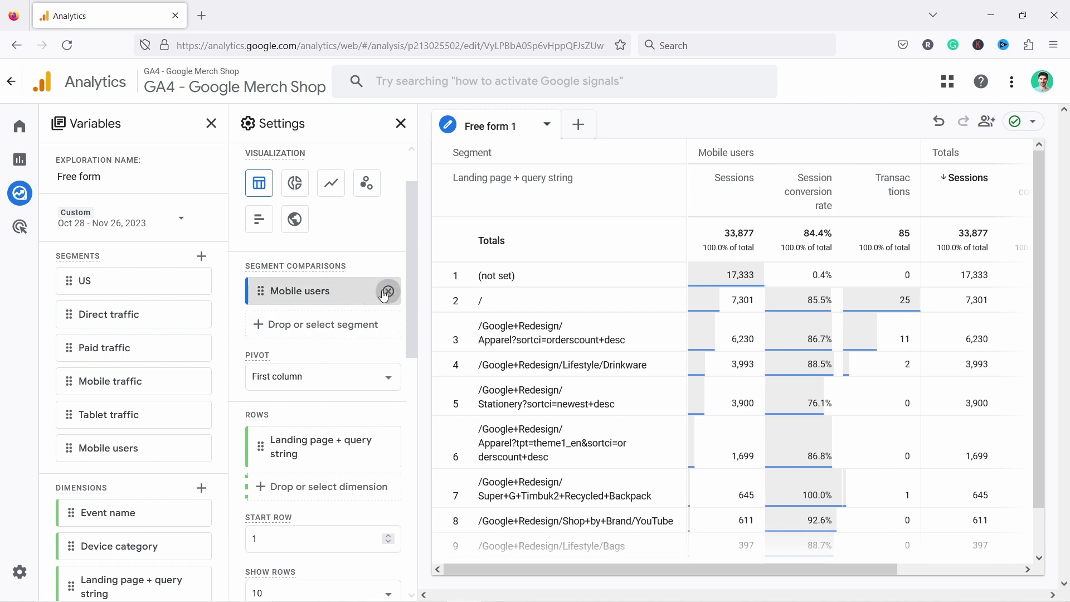
click(381, 284)
scroll(311, 267, down, 3)
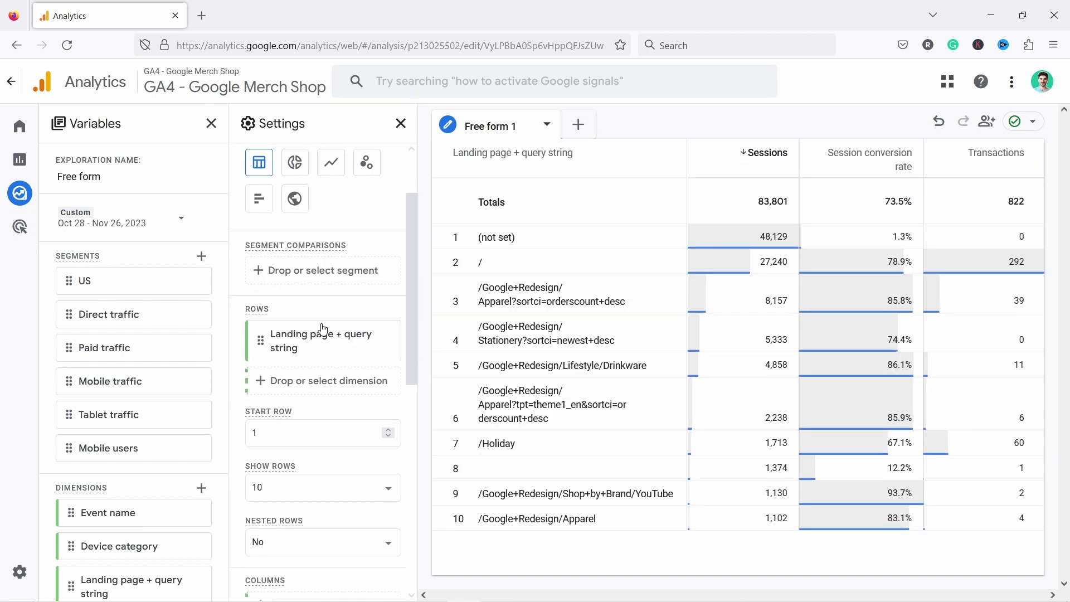
Step: Set Show rows to 50 and scroll through the longer landing page table
scroll(311, 284, down, 2)
click(309, 249)
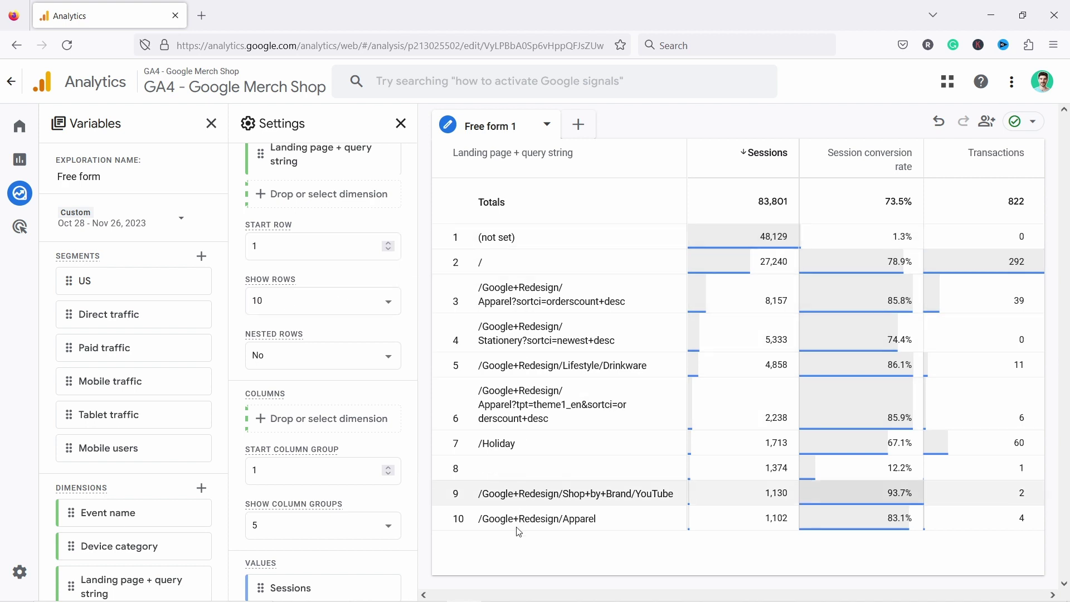
click(284, 307)
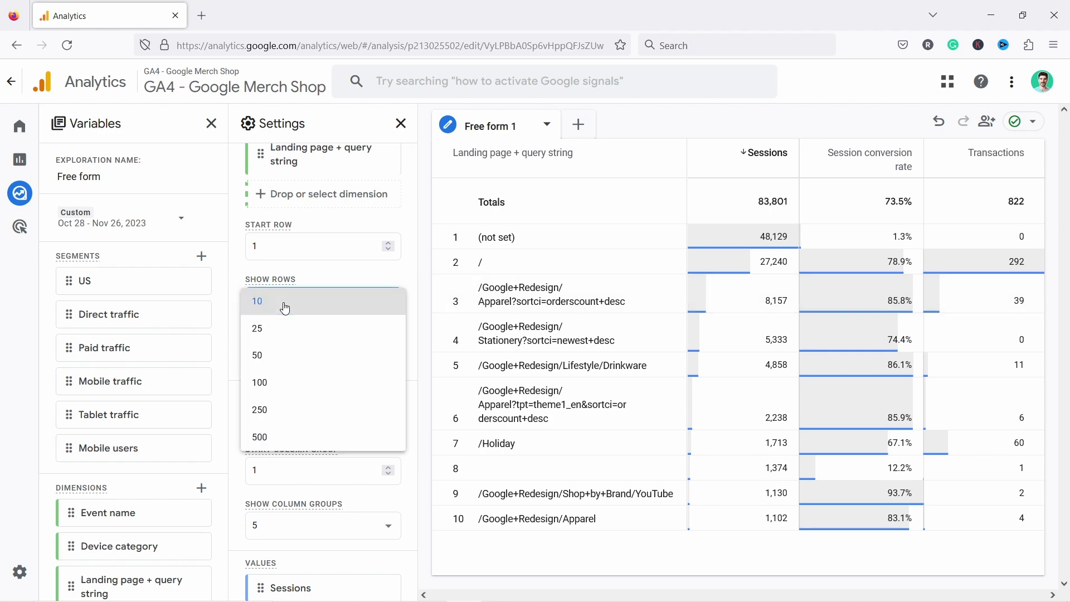
click(261, 362)
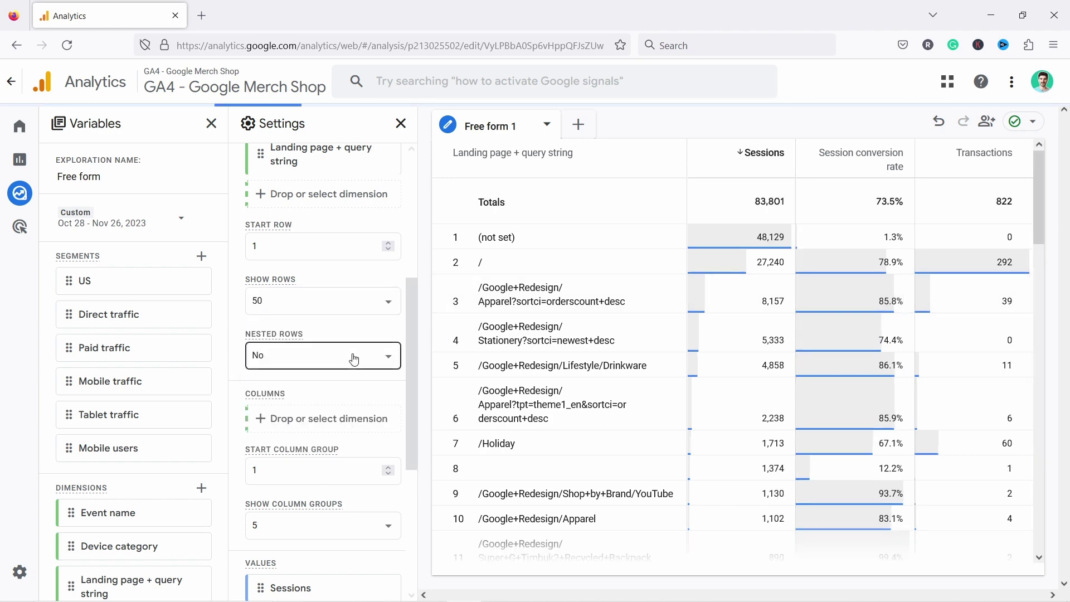
scroll(490, 346, down, 3)
scroll(518, 304, down, 8)
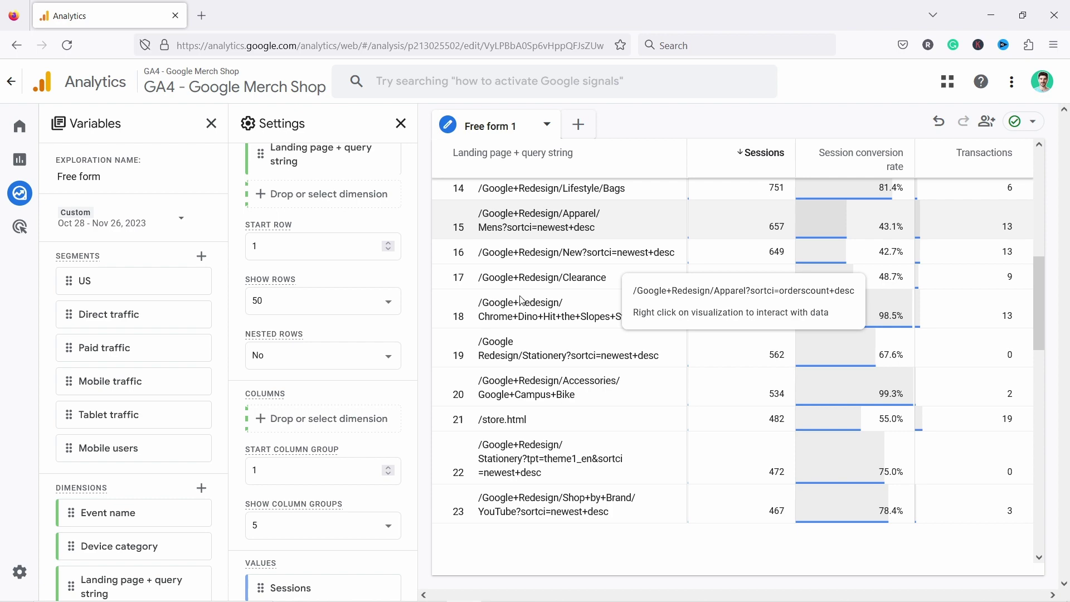
scroll(521, 398, up, 10)
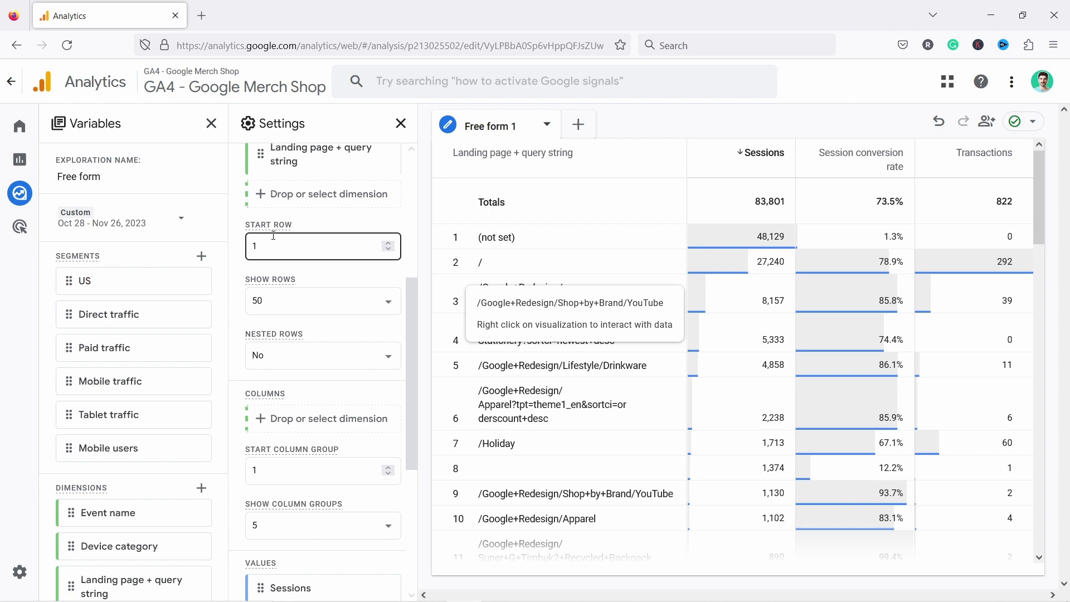
scroll(561, 375, down, 15)
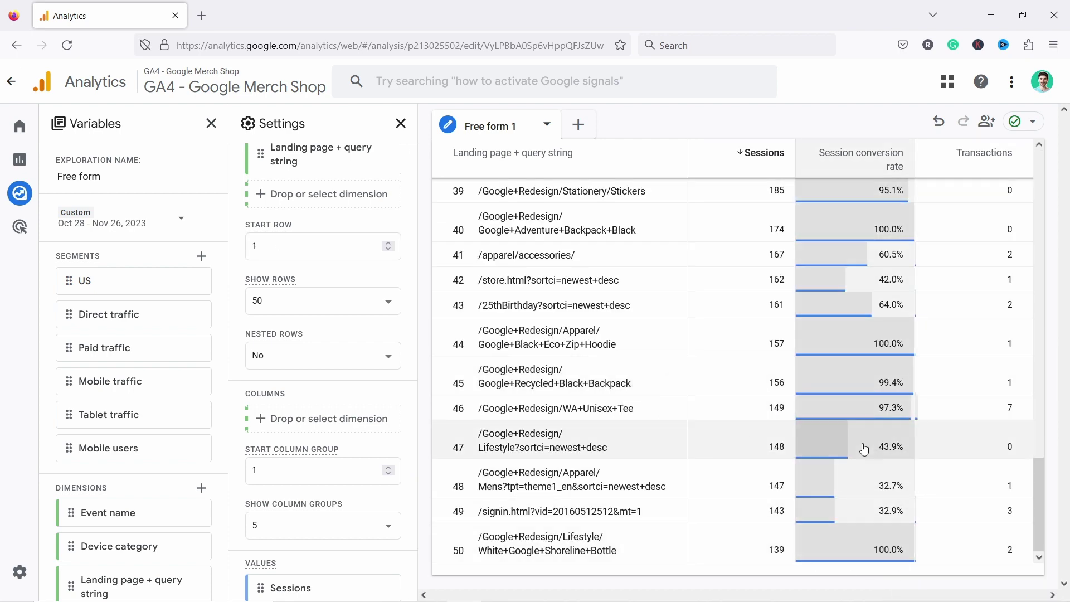
scroll(619, 432, up, 5)
scroll(618, 432, up, 10)
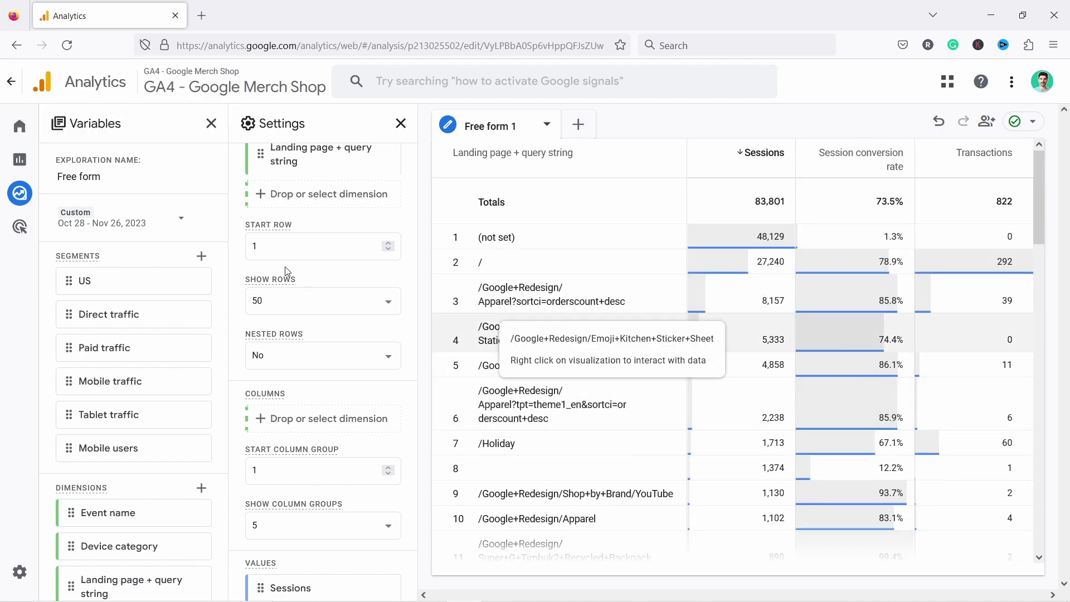
Step: Start the landing page table at row 51, then select the start-row value to replace it
click(257, 246)
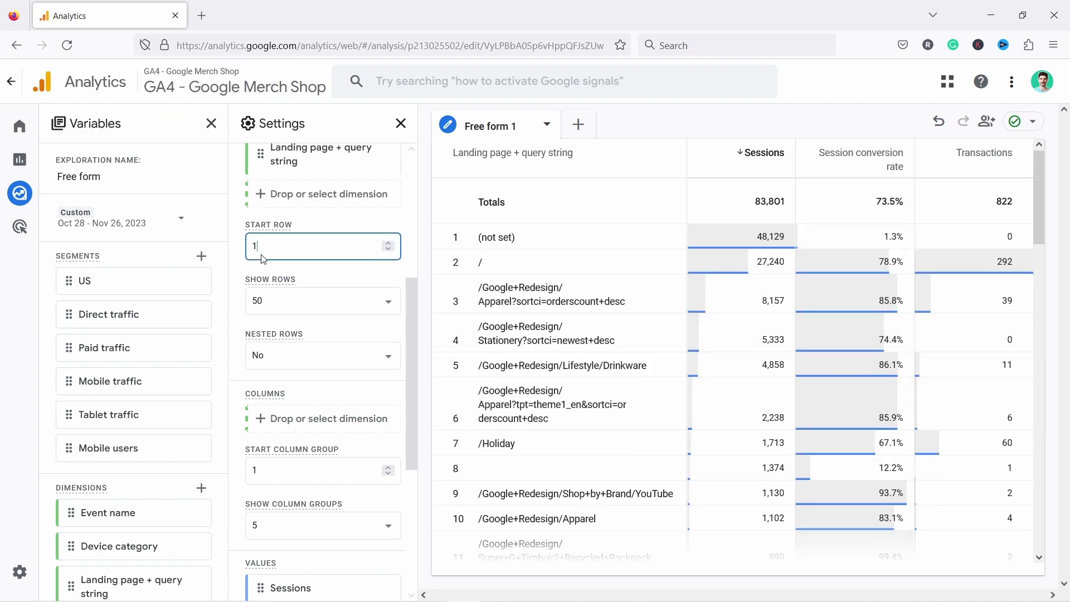
key(Up)
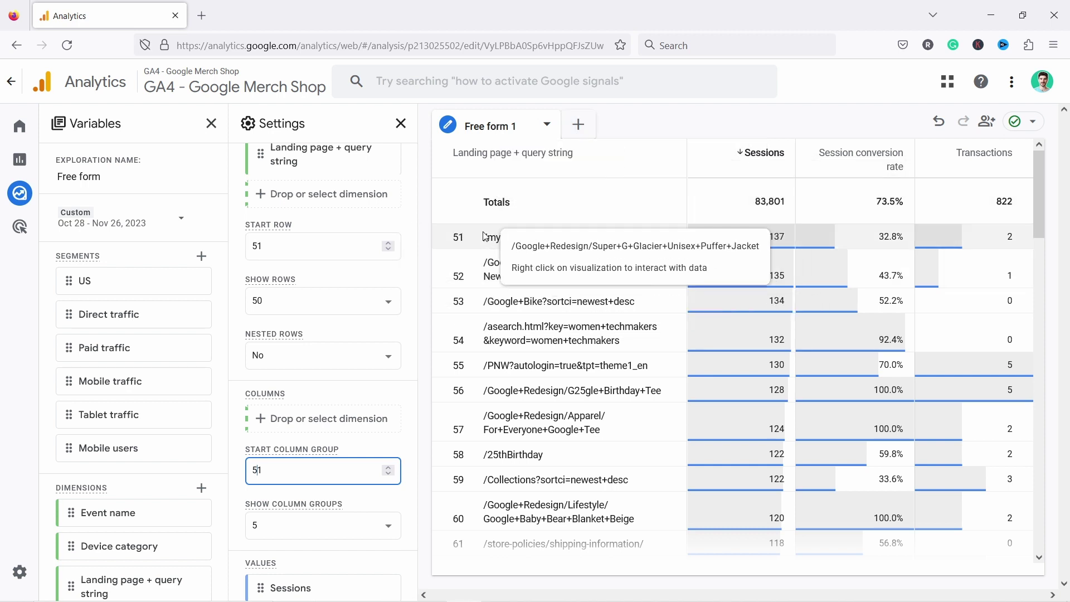
double_click(296, 248)
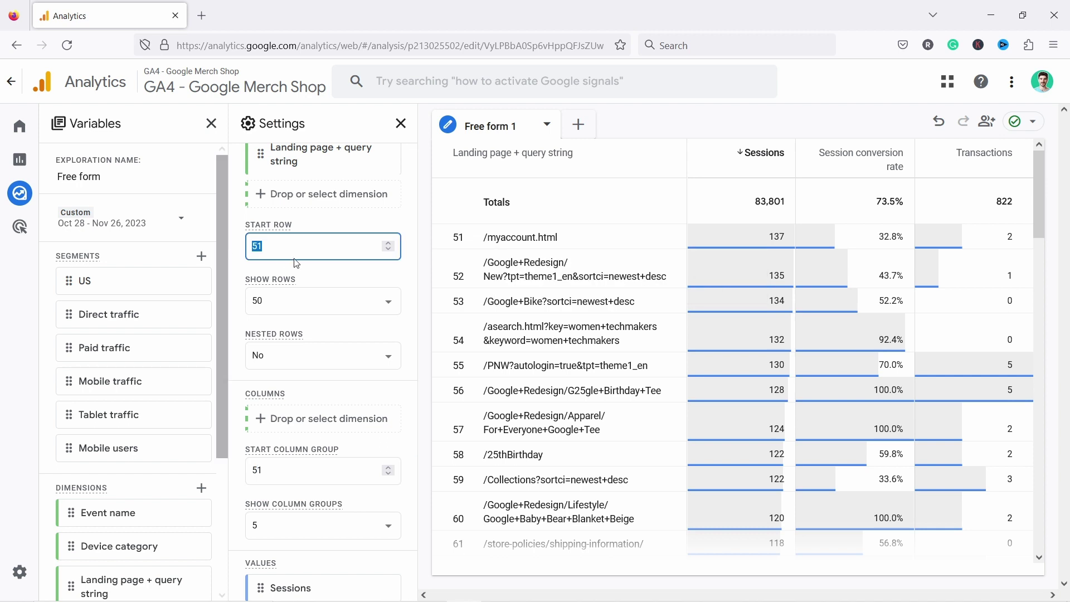
Step: Reset the start row to 1, enable nested rows and add Device category as a second row dimension
text(1)
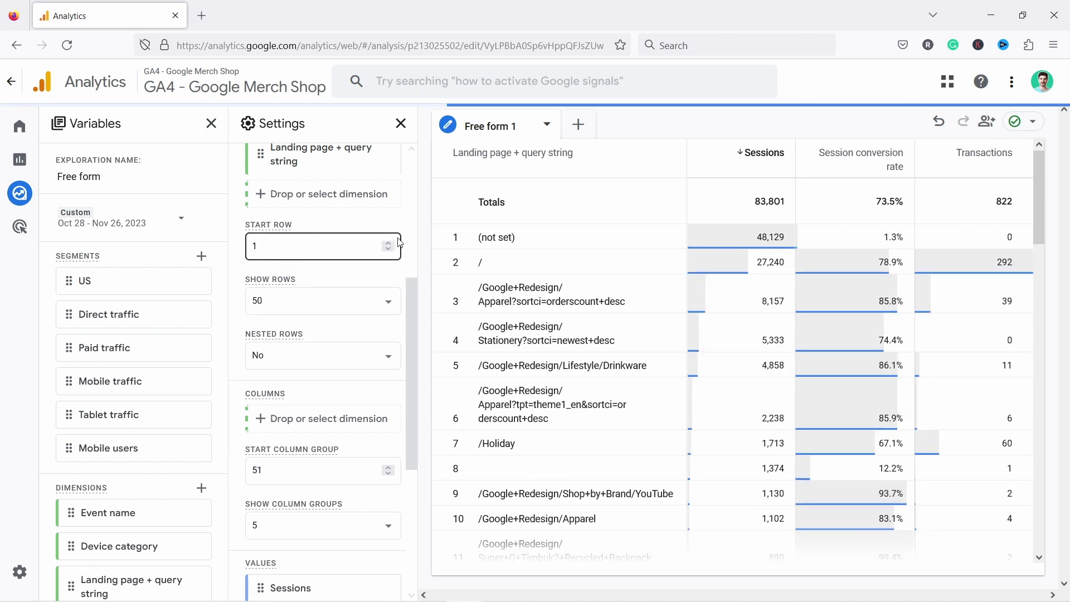
click(285, 355)
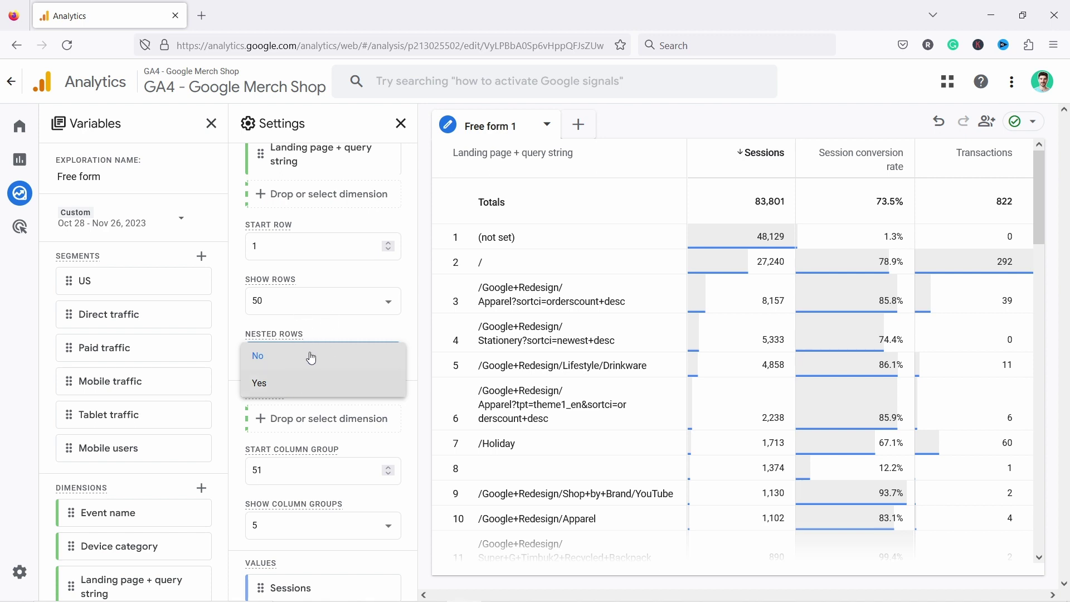
click(296, 380)
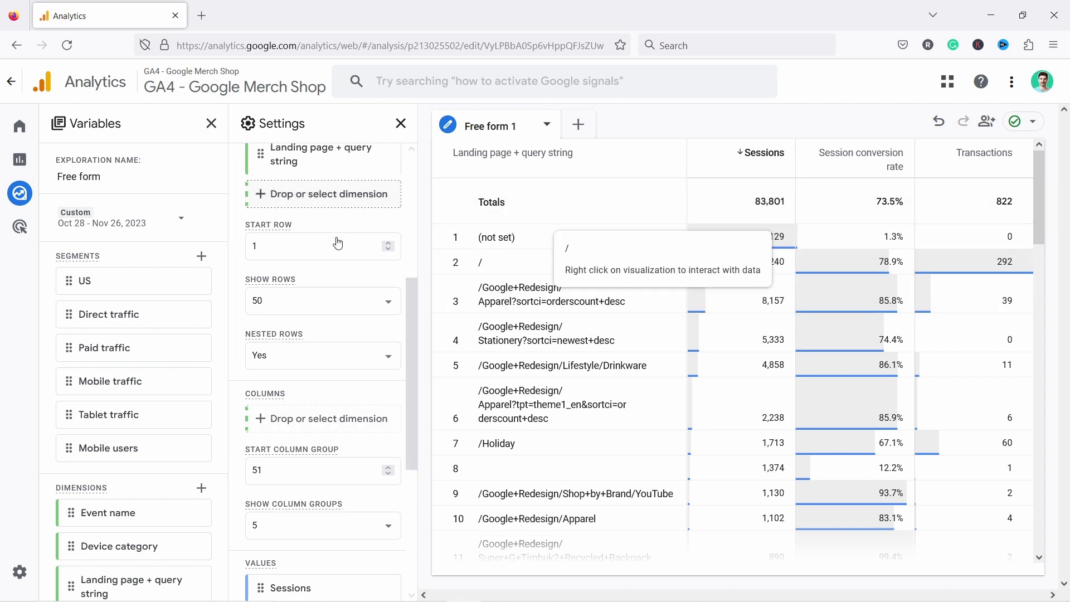
scroll(323, 223, up, 3)
scroll(111, 362, down, 5)
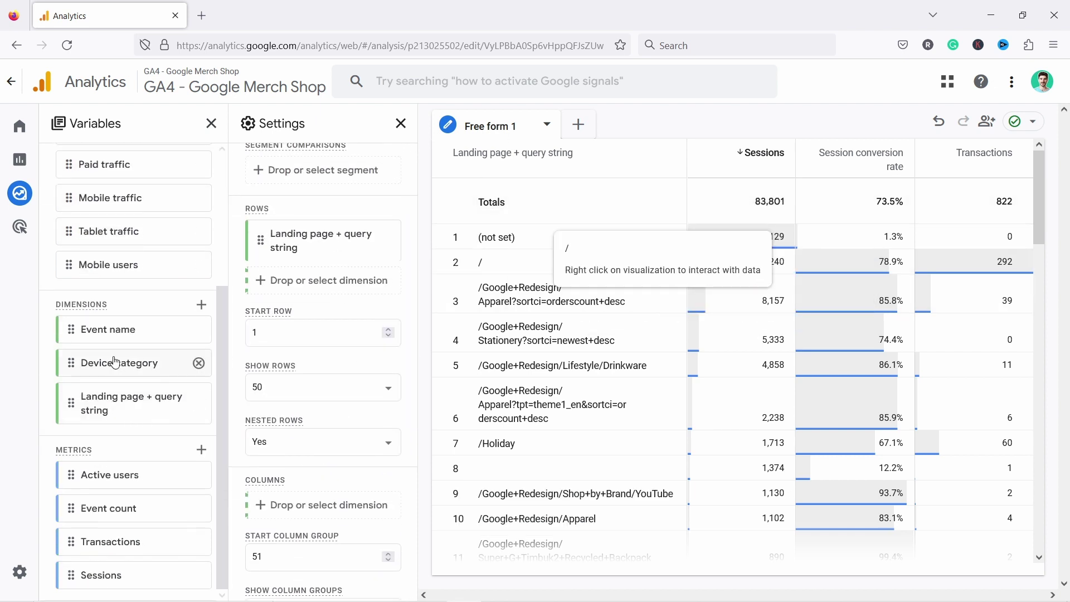
drag(132, 370, 304, 285)
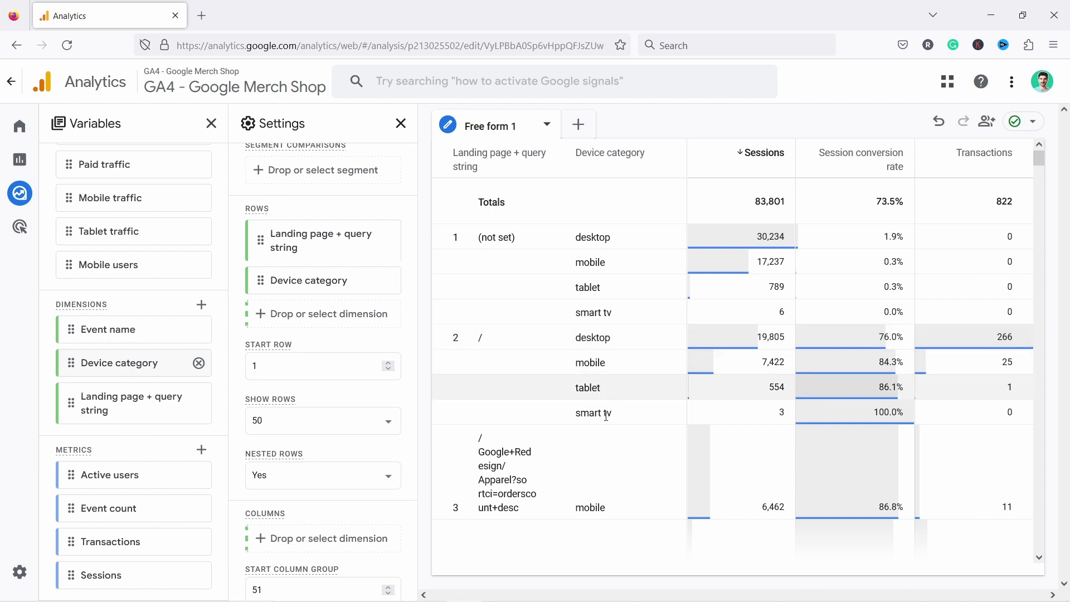
Step: Turn nested rows off so each landing page shows flat desktop and mobile rows
click(278, 474)
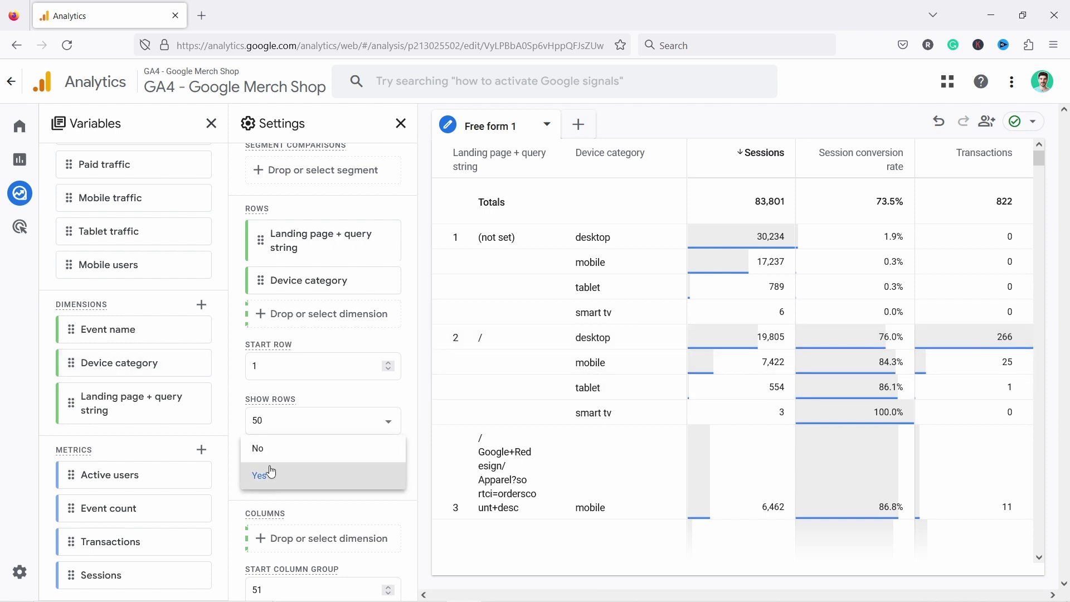
click(260, 448)
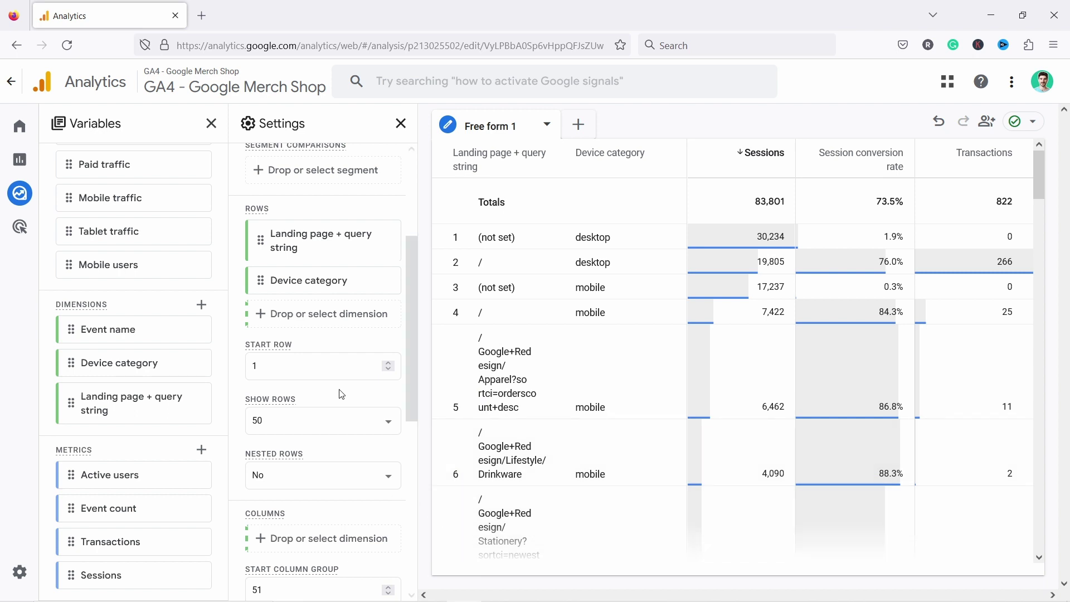
scroll(341, 395, down, 1)
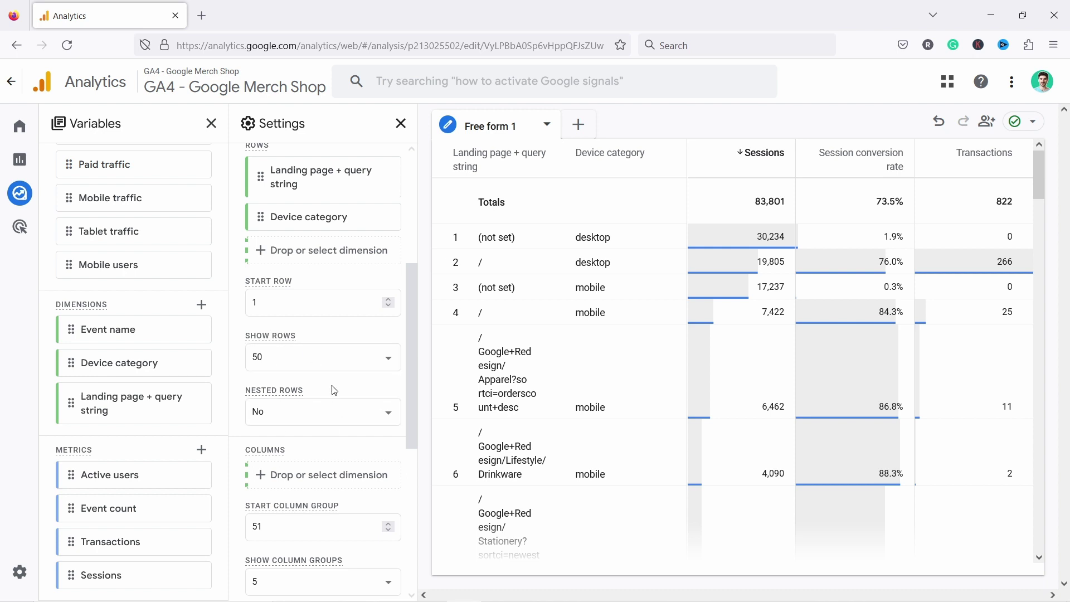
scroll(298, 383, down, 1)
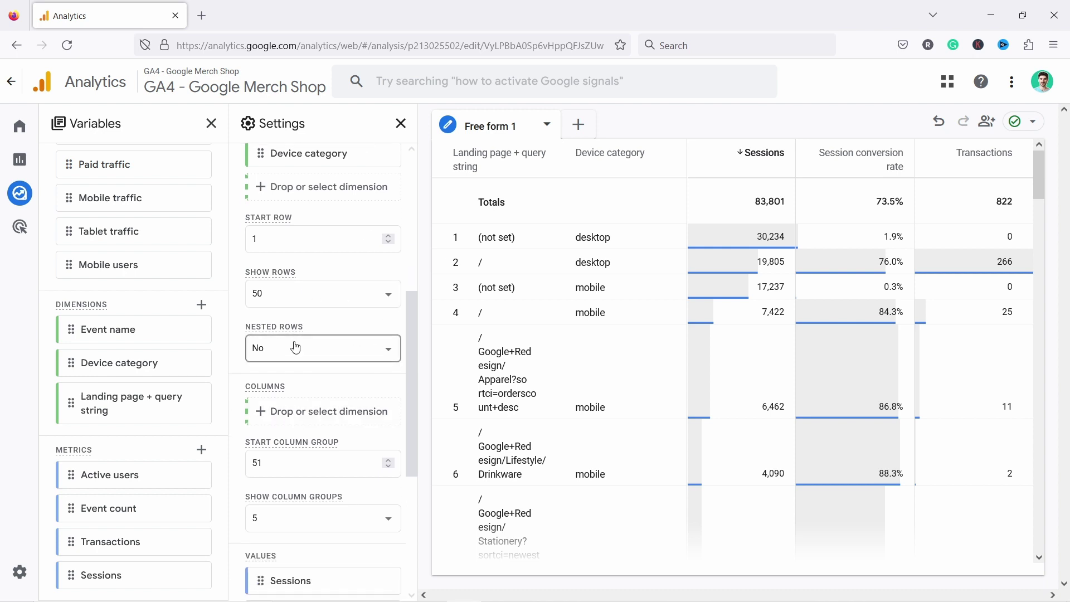
scroll(293, 346, up, 1)
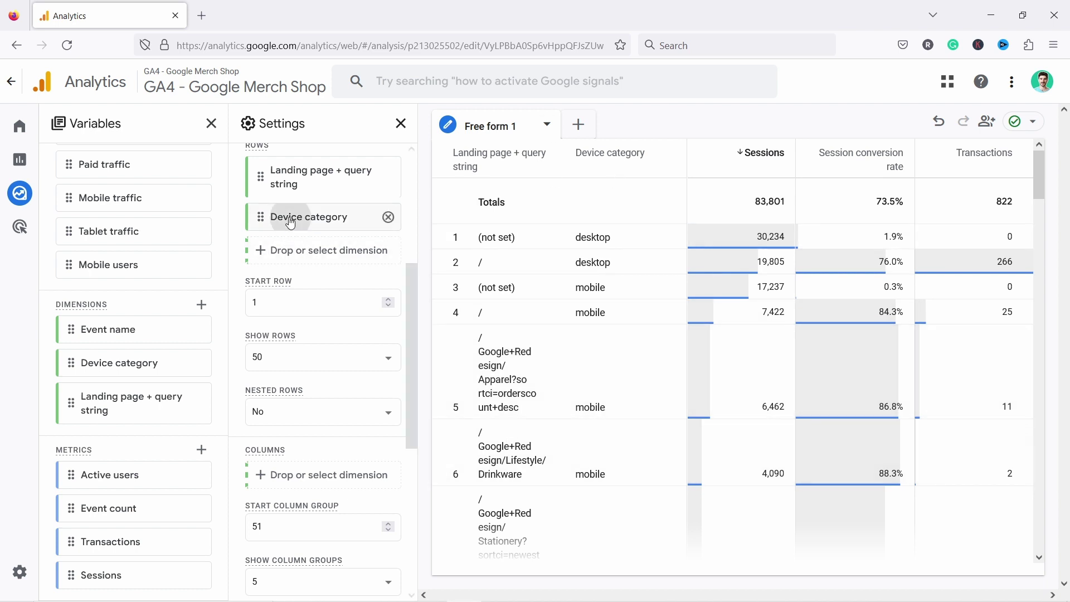
Step: Move Device category from Rows to Columns and set the start column group to 1
drag(289, 218, 293, 449)
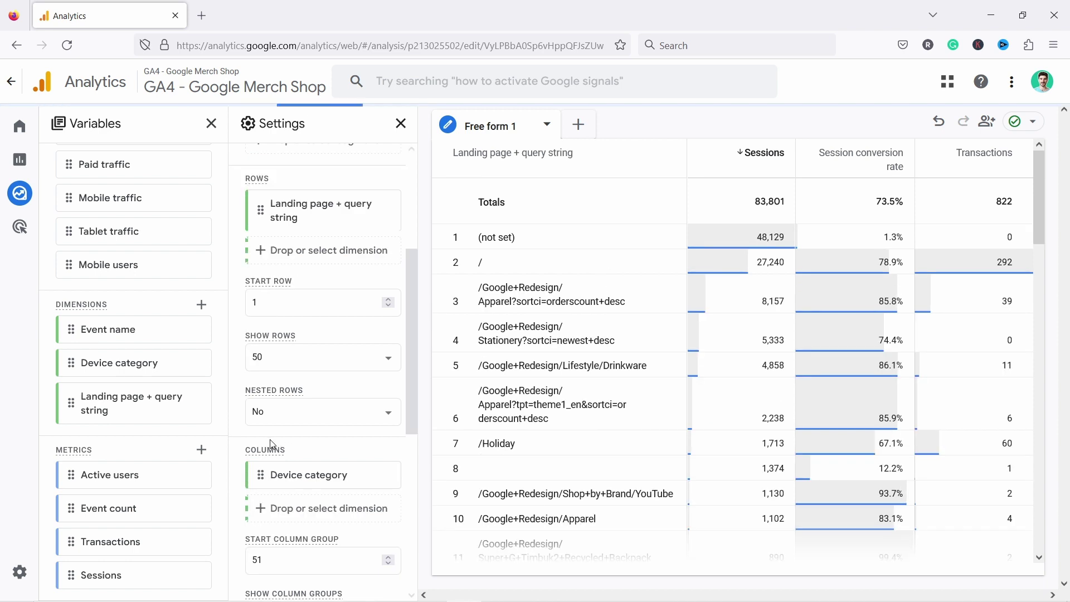
scroll(324, 390, down, 2)
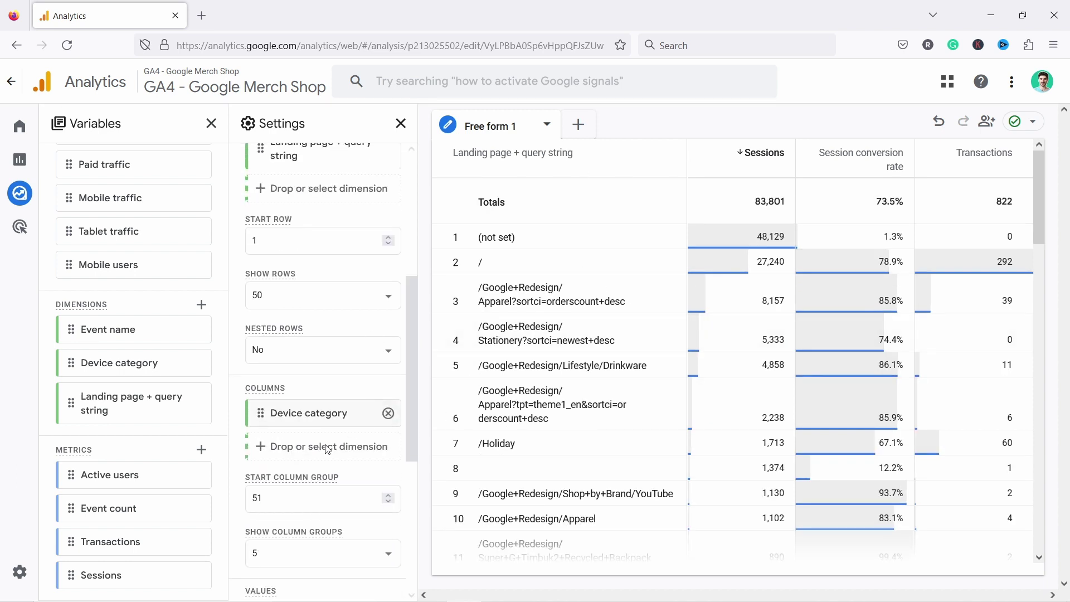
click(254, 460)
text(1)
key(Return)
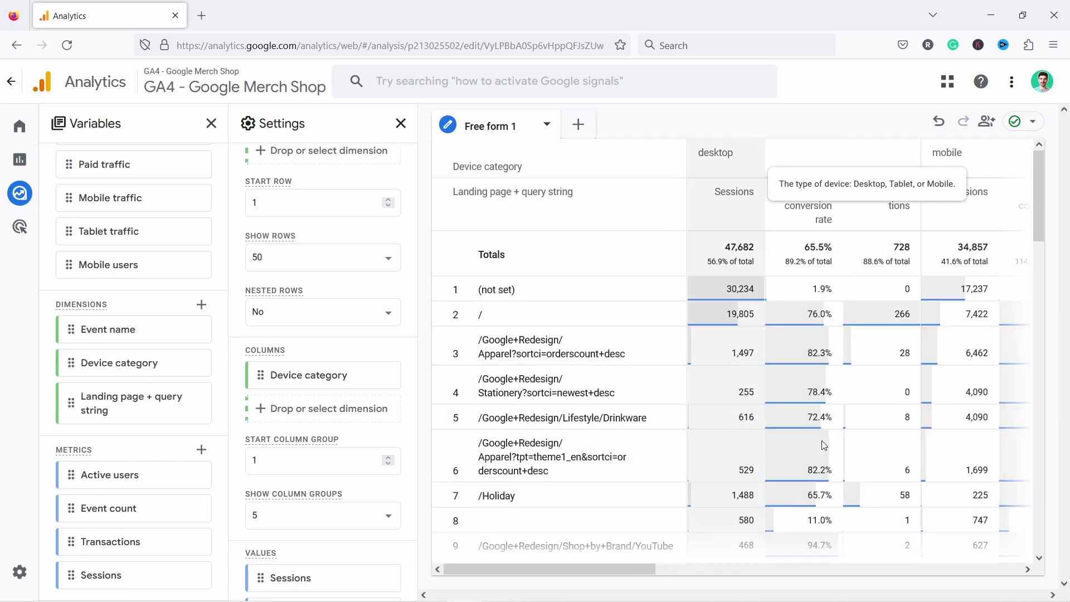
drag(622, 568, 583, 567)
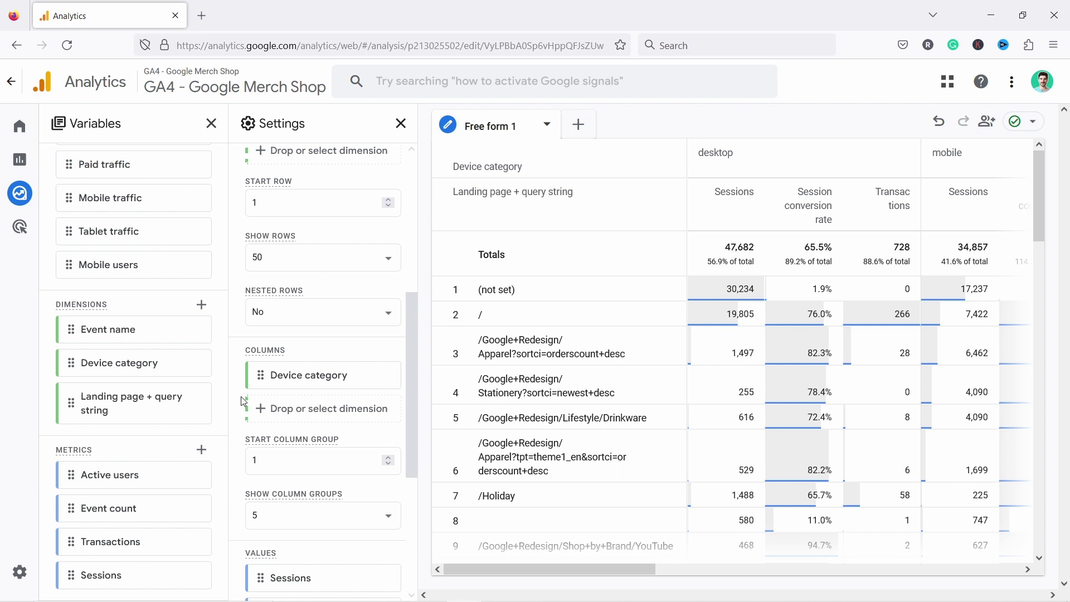
scroll(311, 368, down, 2)
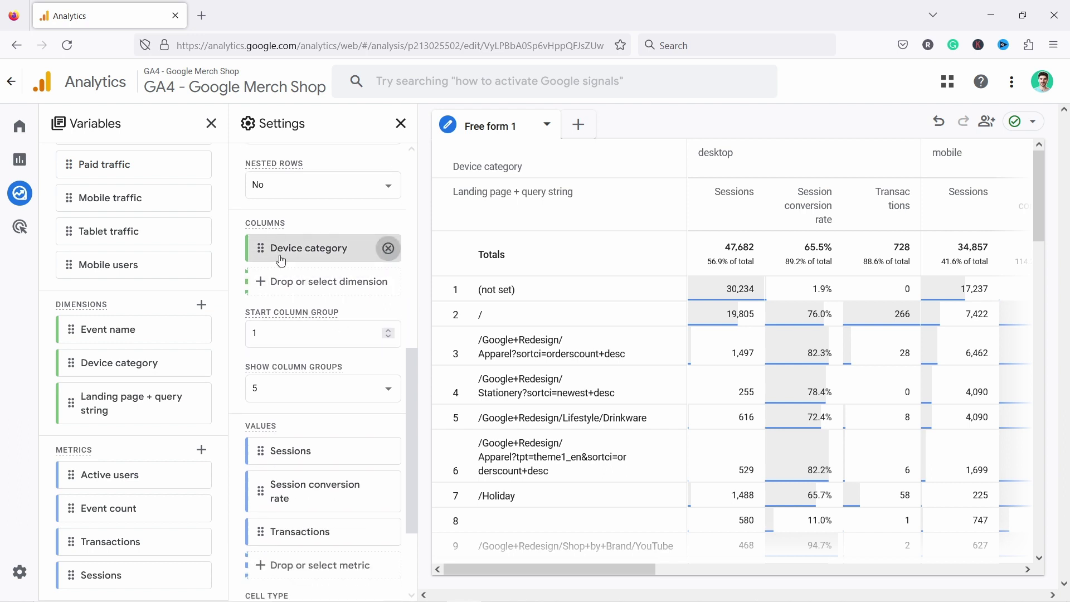
Step: Set the table's cell type to Plain text instead of bar charts
scroll(279, 334, down, 2)
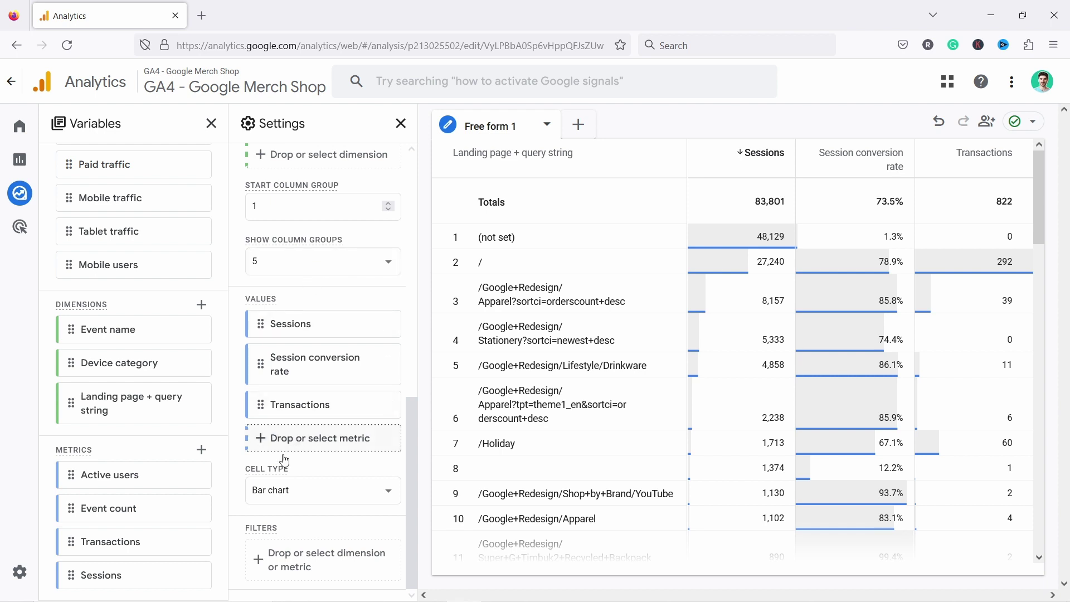
click(290, 496)
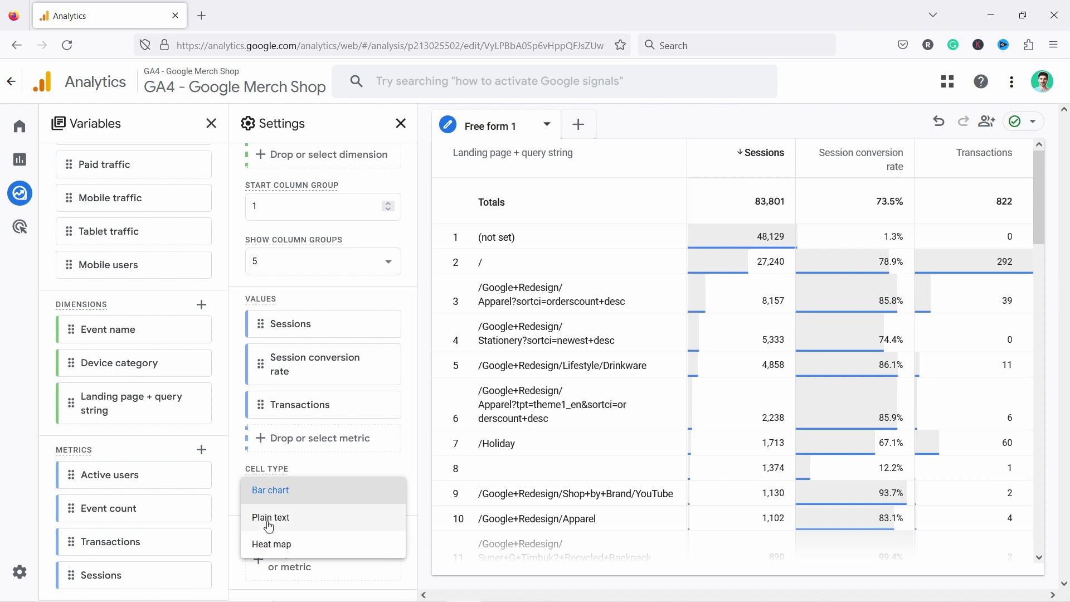
key(Return)
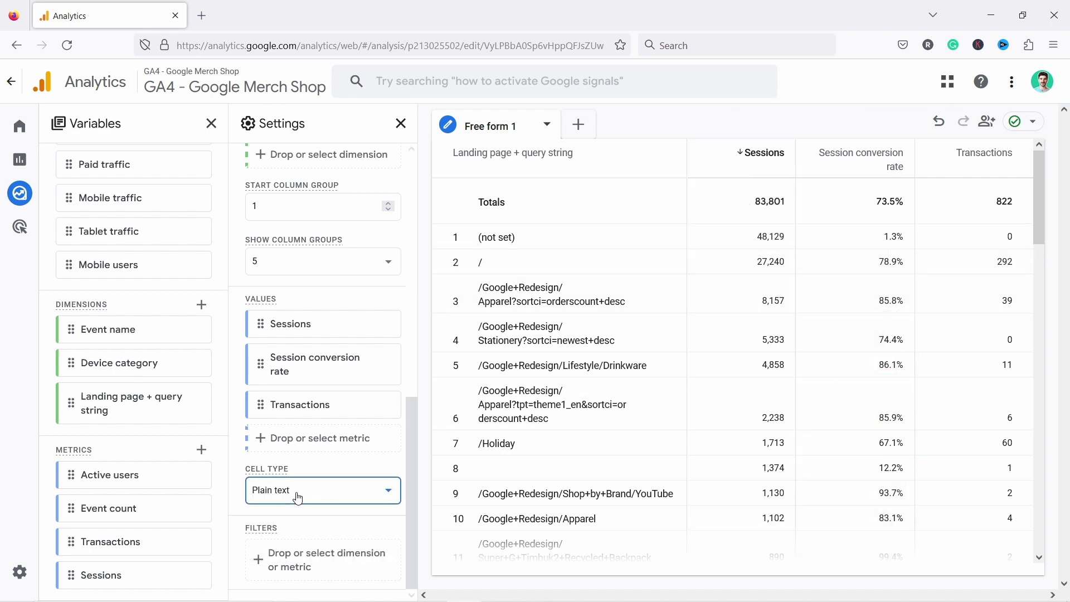
Step: Try Heat map cell shading, then switch the cell type back to Plain text
click(323, 491)
click(286, 528)
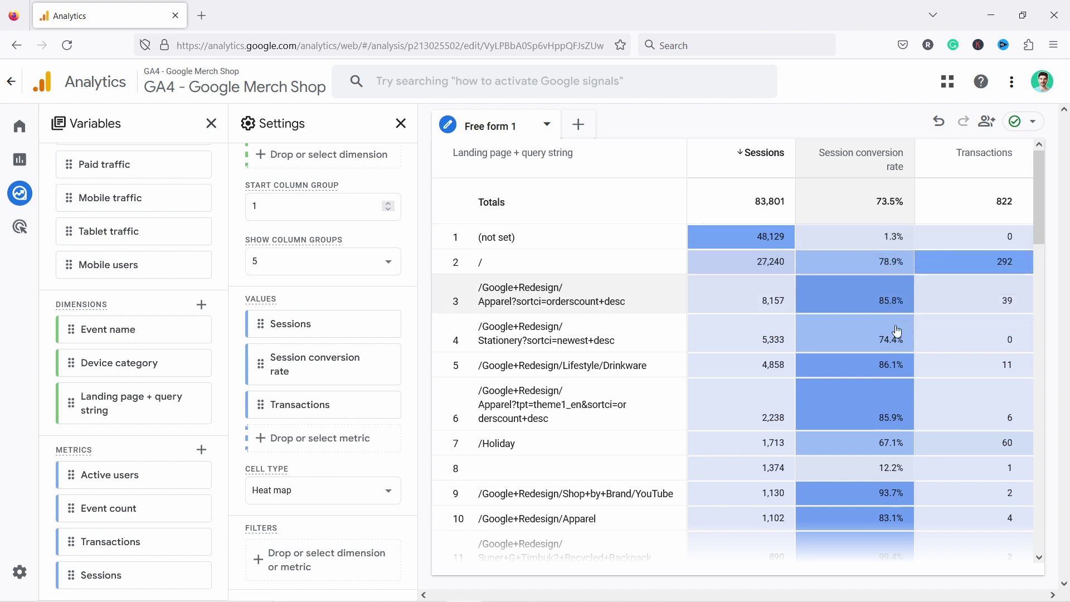
scroll(847, 379, down, 3)
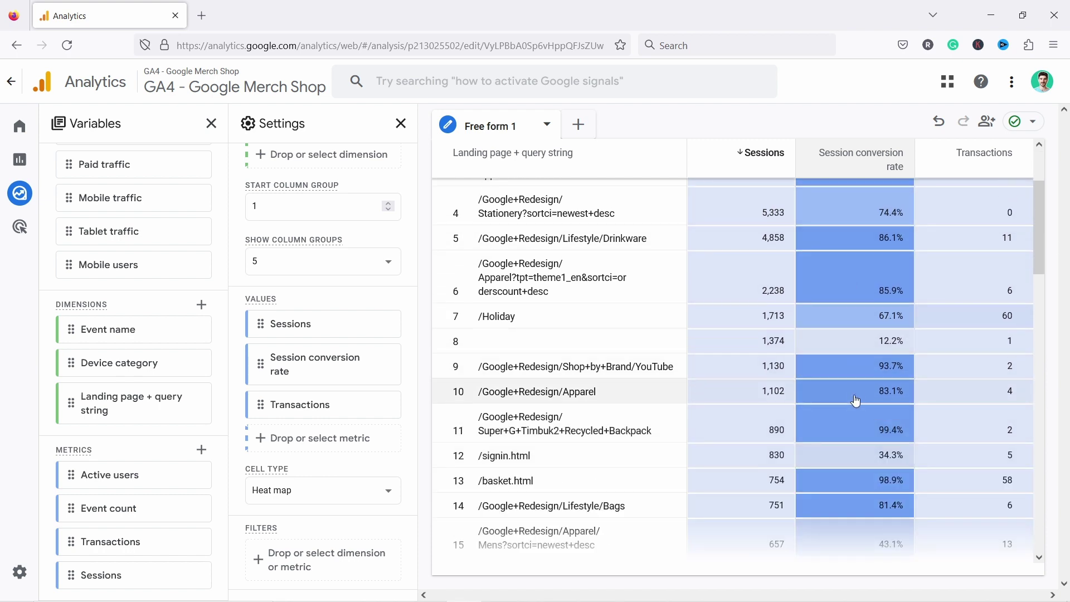
scroll(856, 429, down, 3)
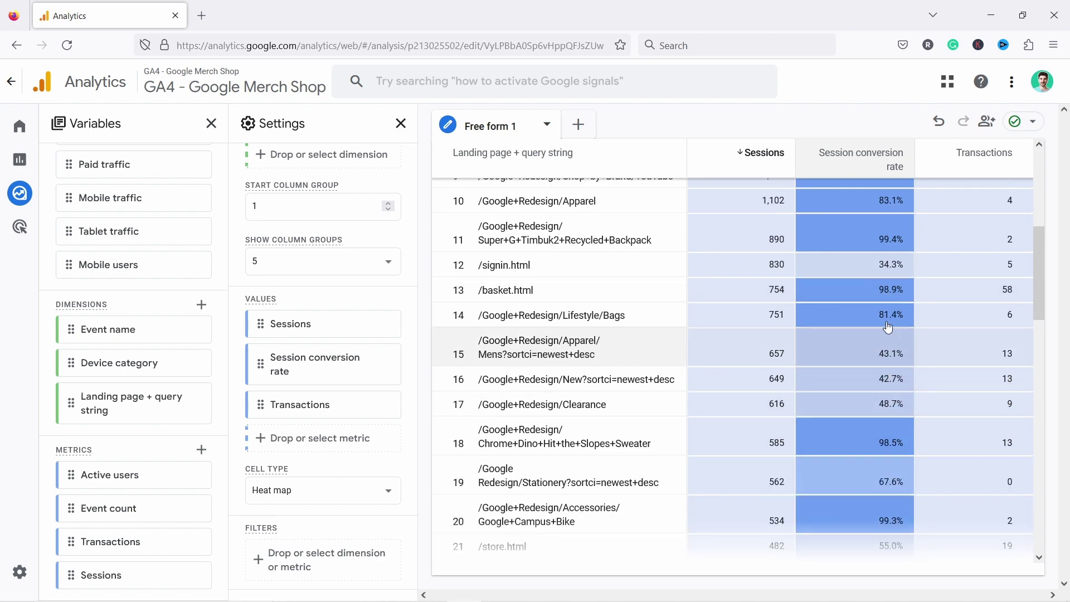
scroll(883, 349, up, 5)
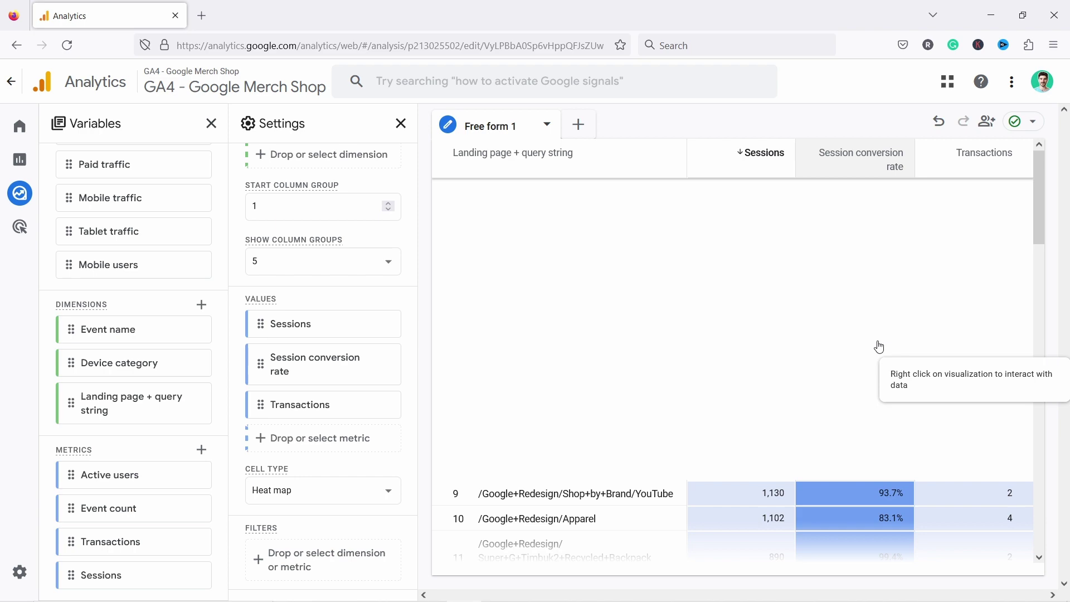
click(285, 481)
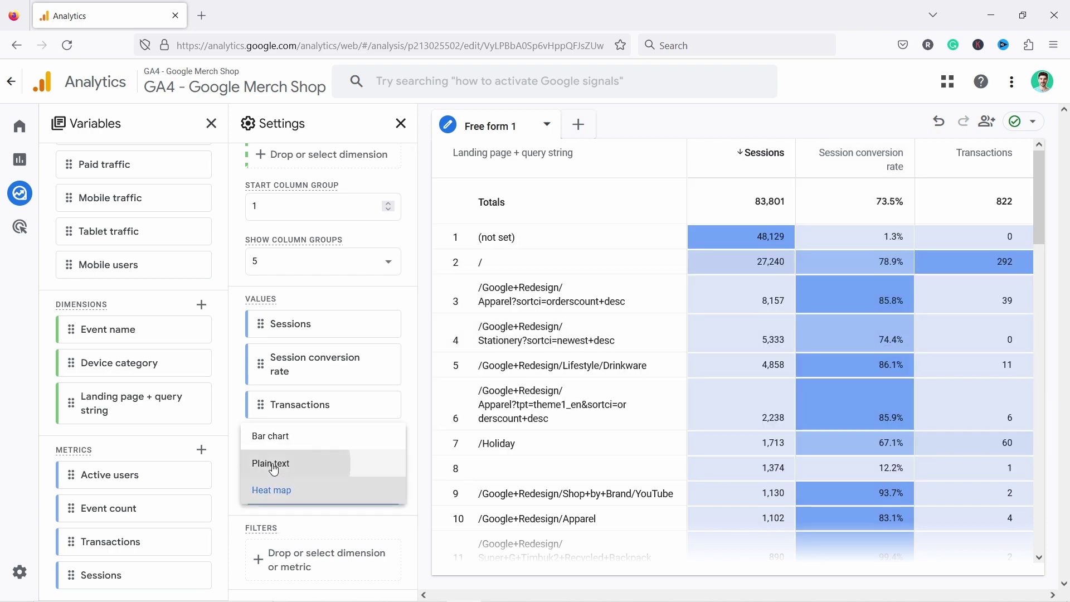
click(271, 463)
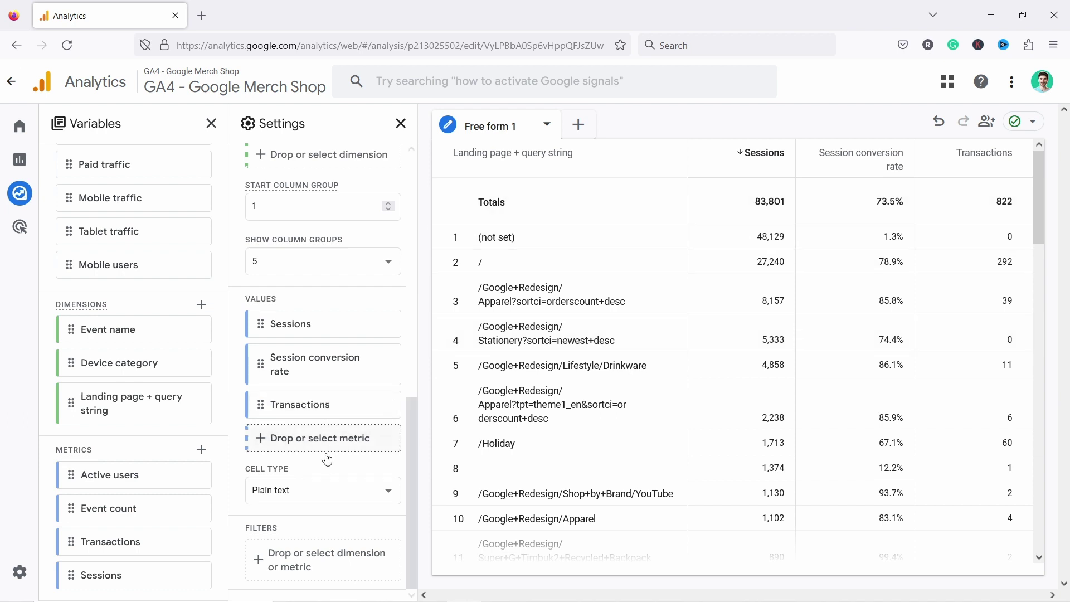
Step: Add and apply an 'Event name contains page_view' filter to the table
click(286, 564)
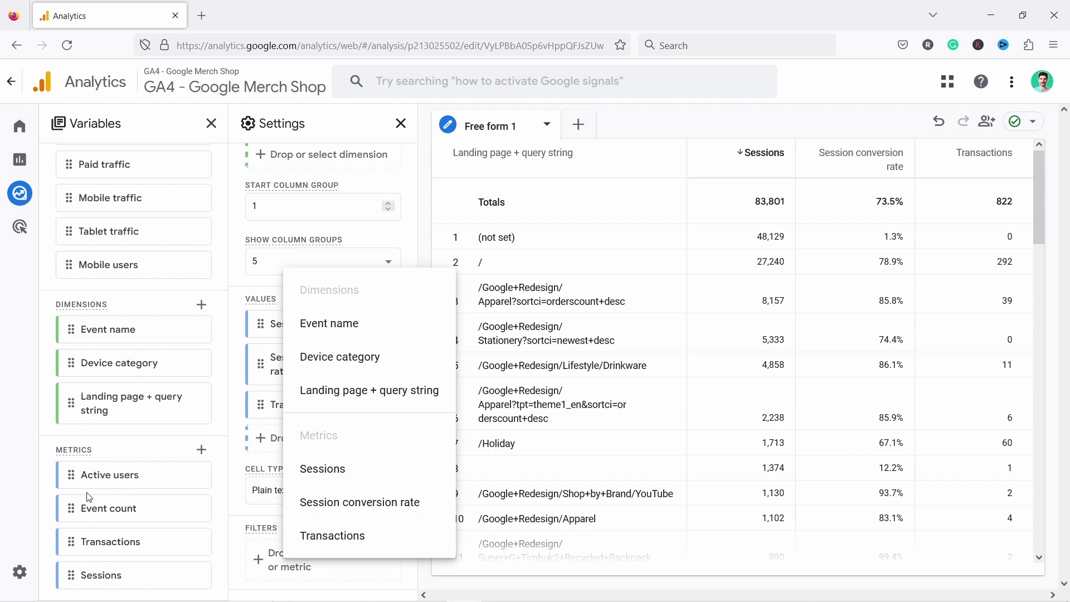
click(337, 331)
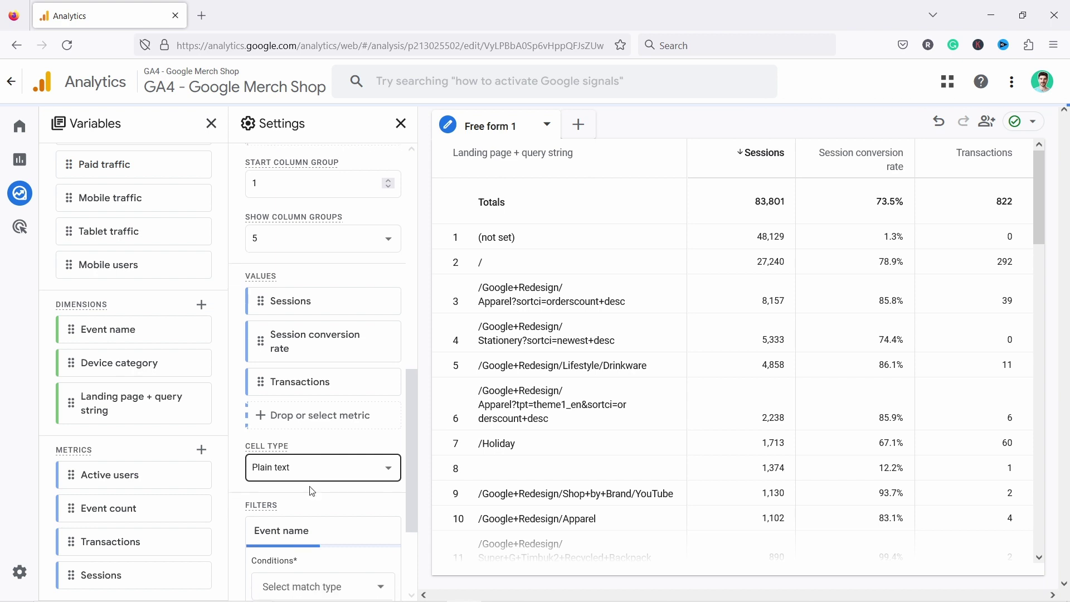
click(301, 444)
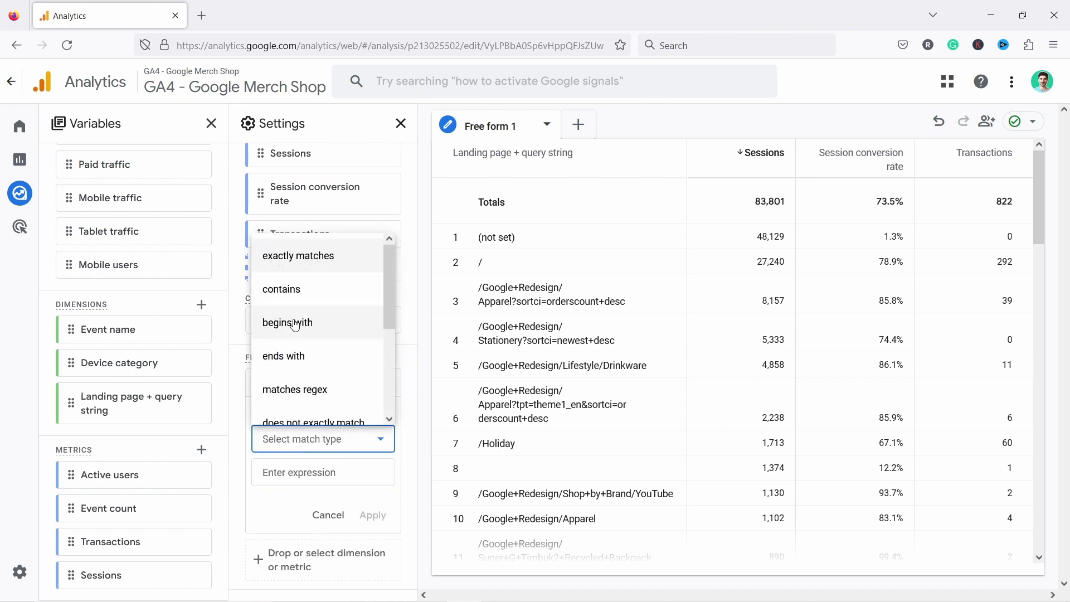
click(282, 289)
click(286, 473)
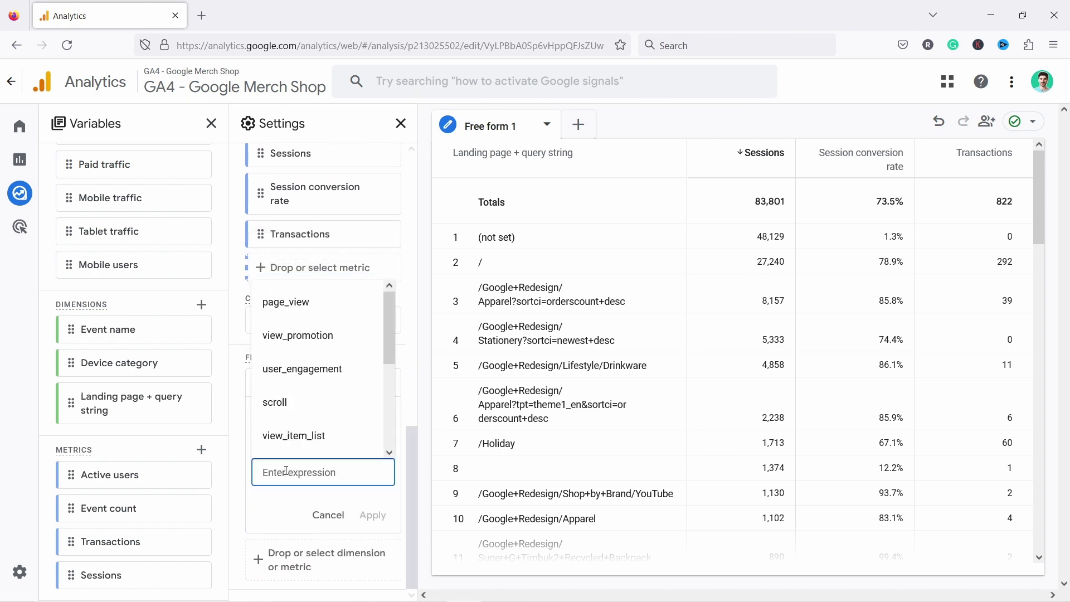
click(300, 314)
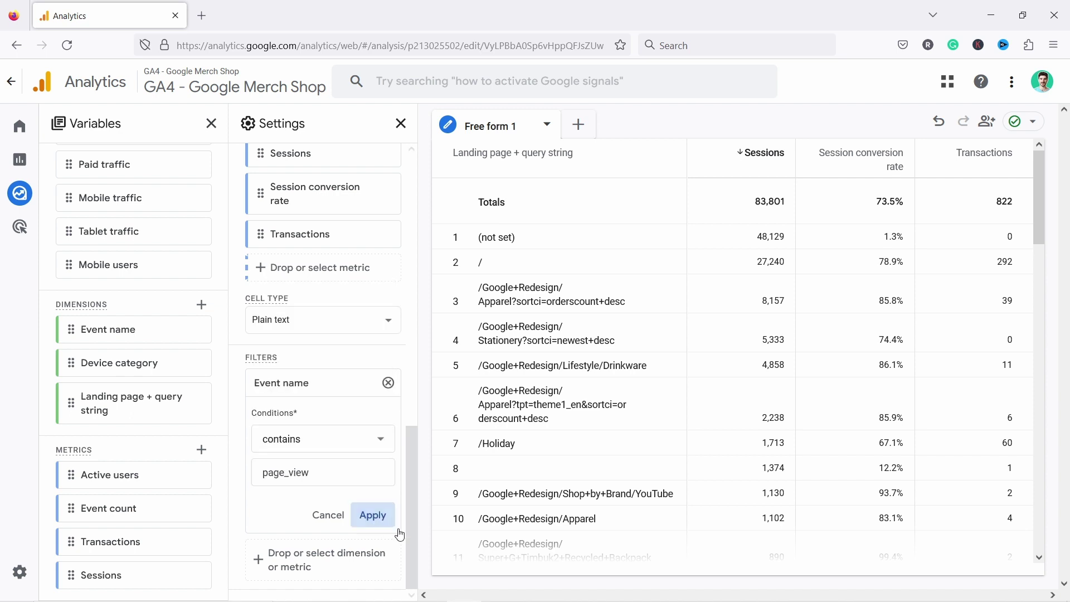
click(373, 515)
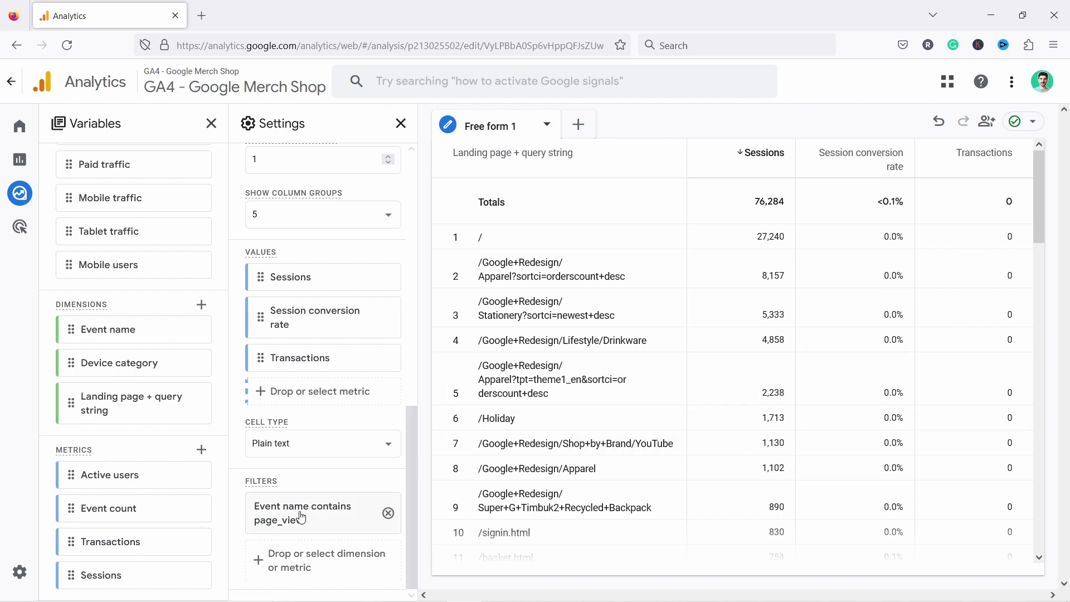
Step: Change the filter to Event name matches regex page_view|purchase and apply it
click(302, 518)
click(325, 440)
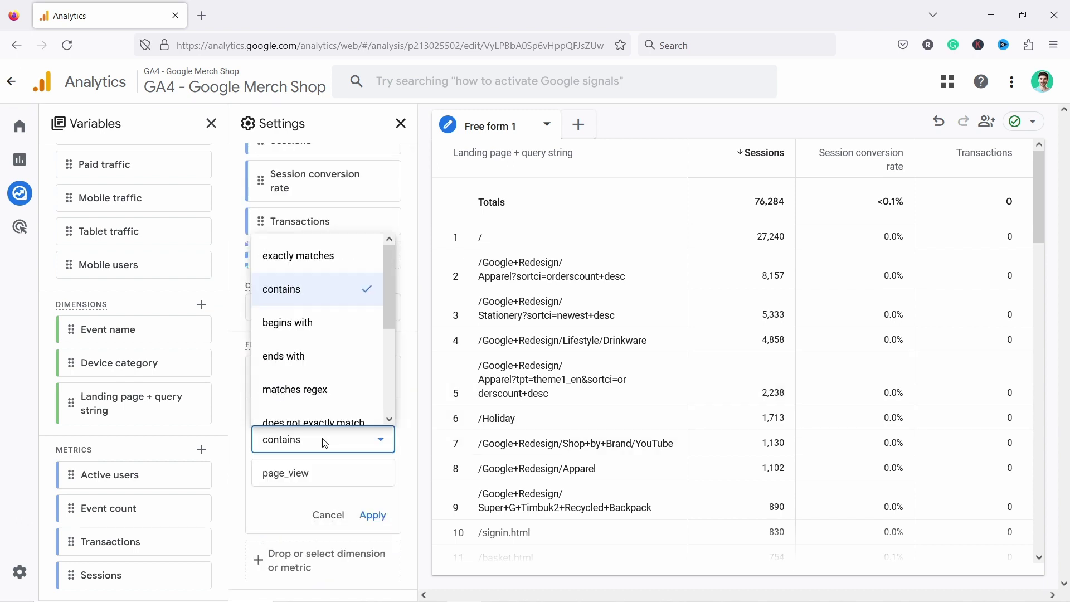
click(313, 391)
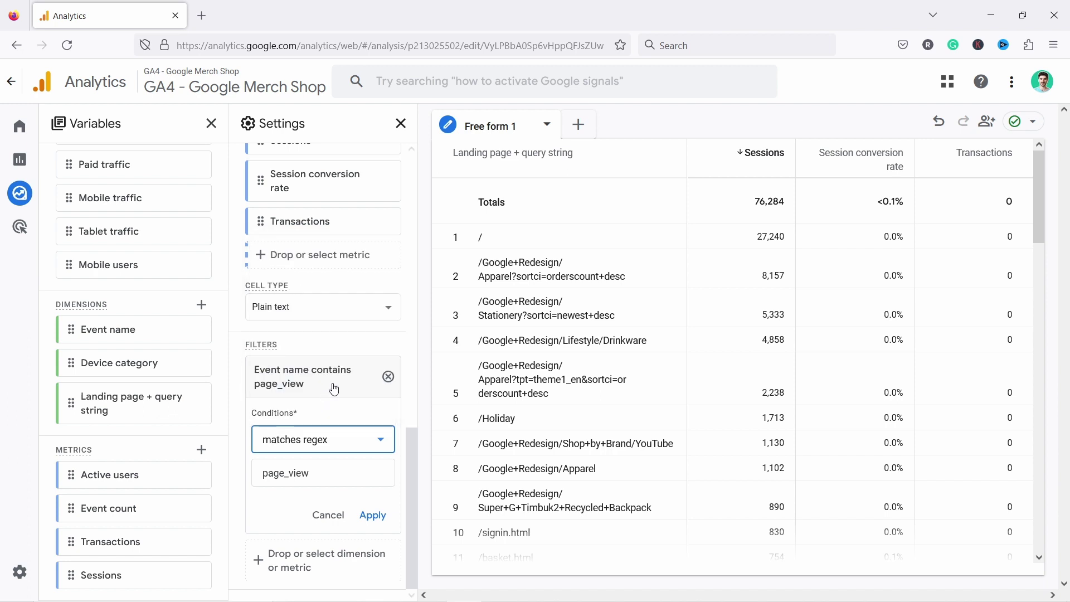
click(335, 473)
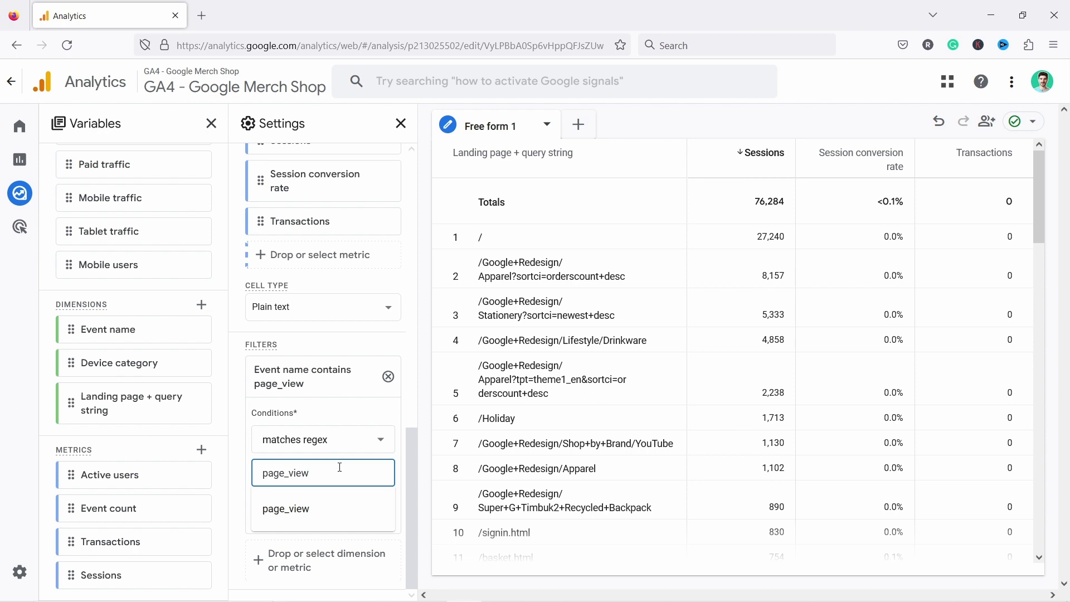
text(|purchase)
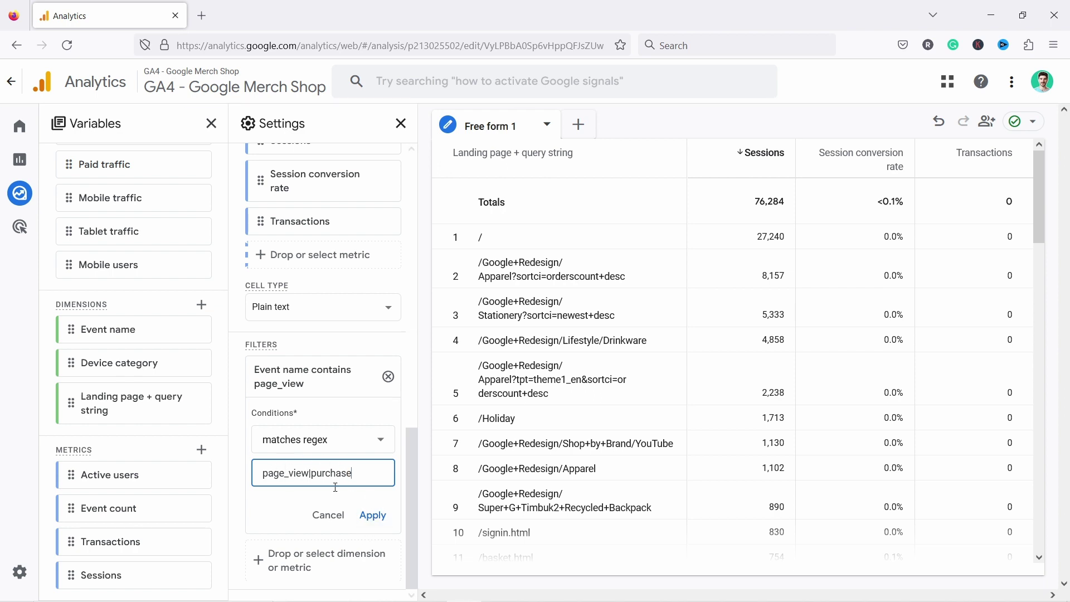
click(373, 512)
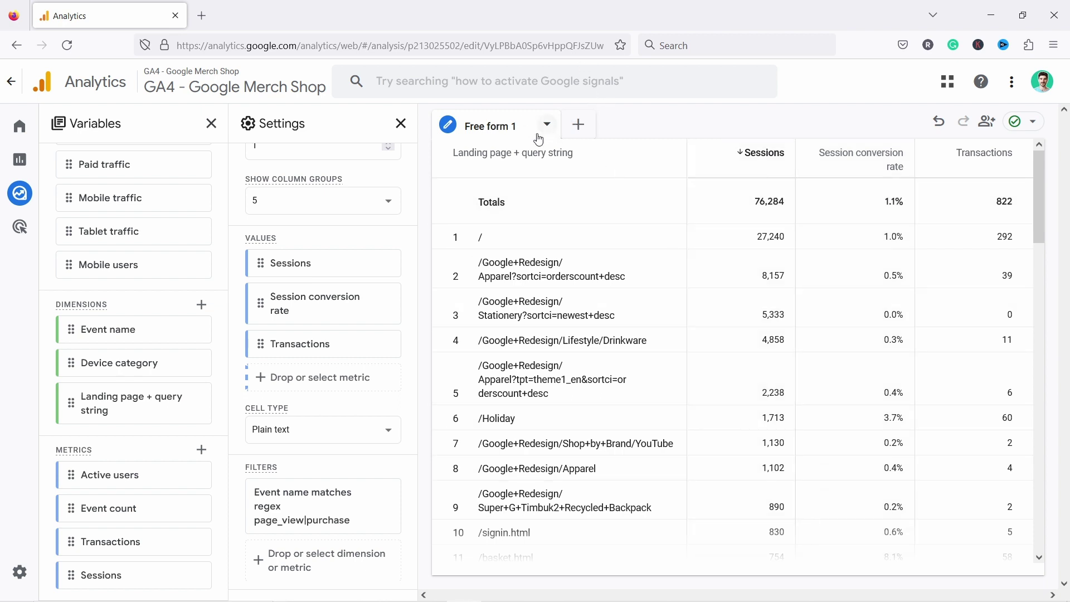
Step: Add a blank Free form 2 exploration and rename the first exploration tab to 'Landing page'
click(580, 125)
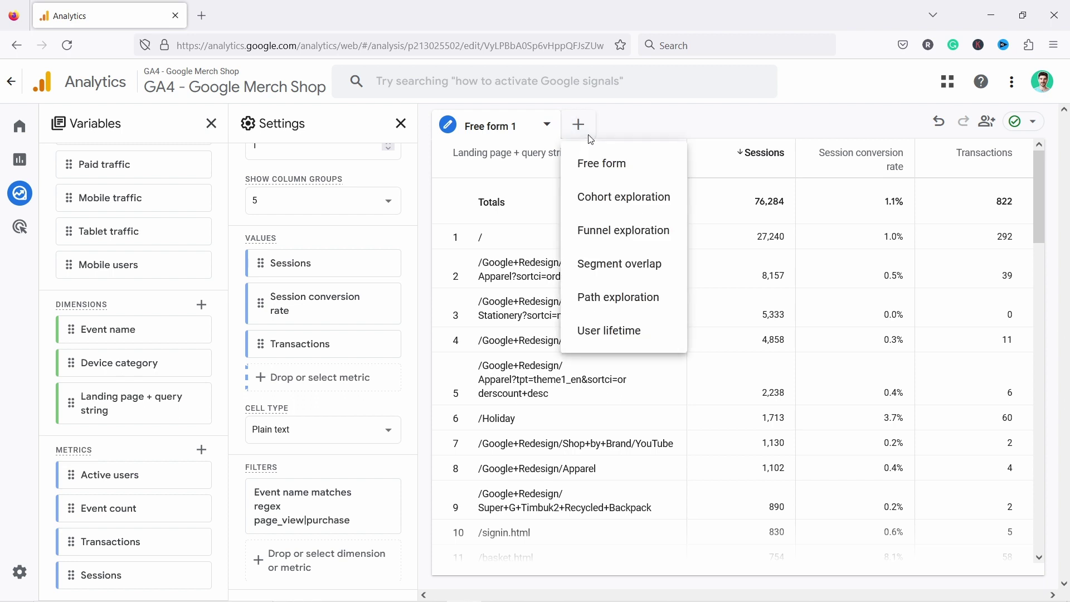
click(587, 168)
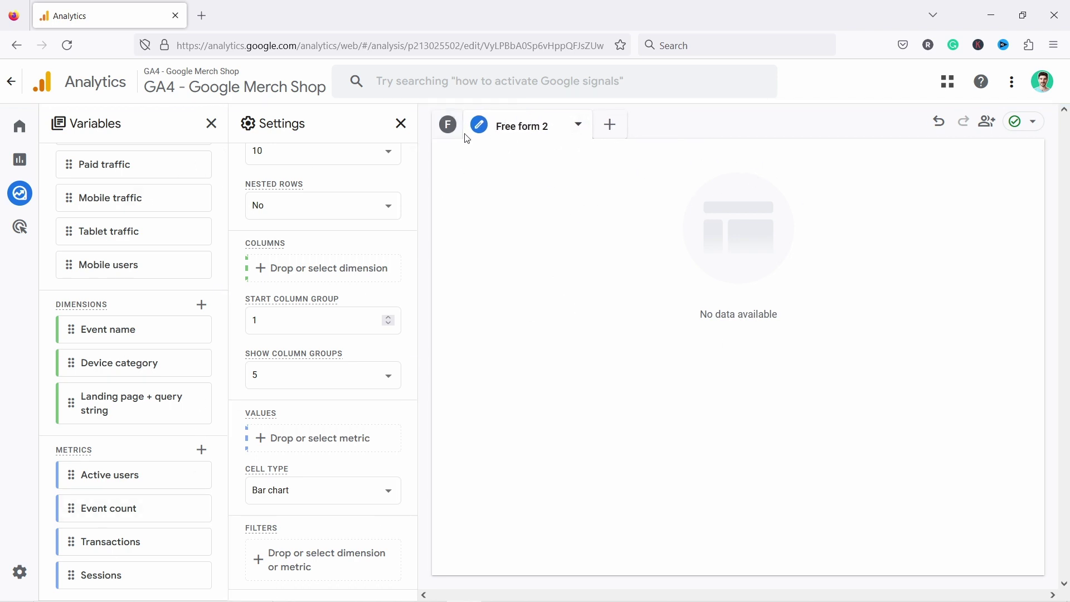
click(477, 124)
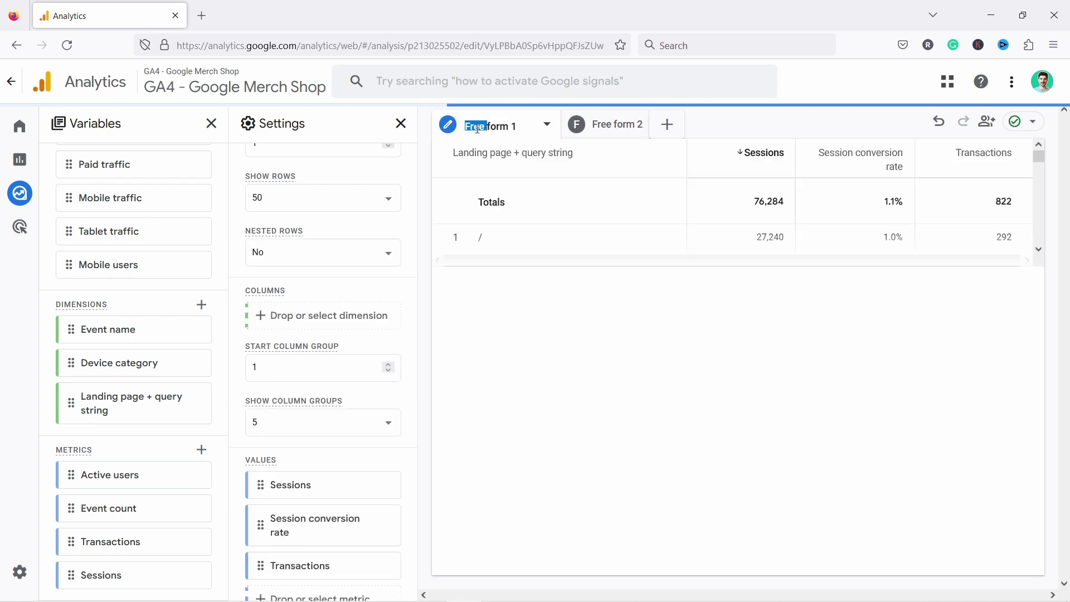
click(477, 128)
text(Landing page report)
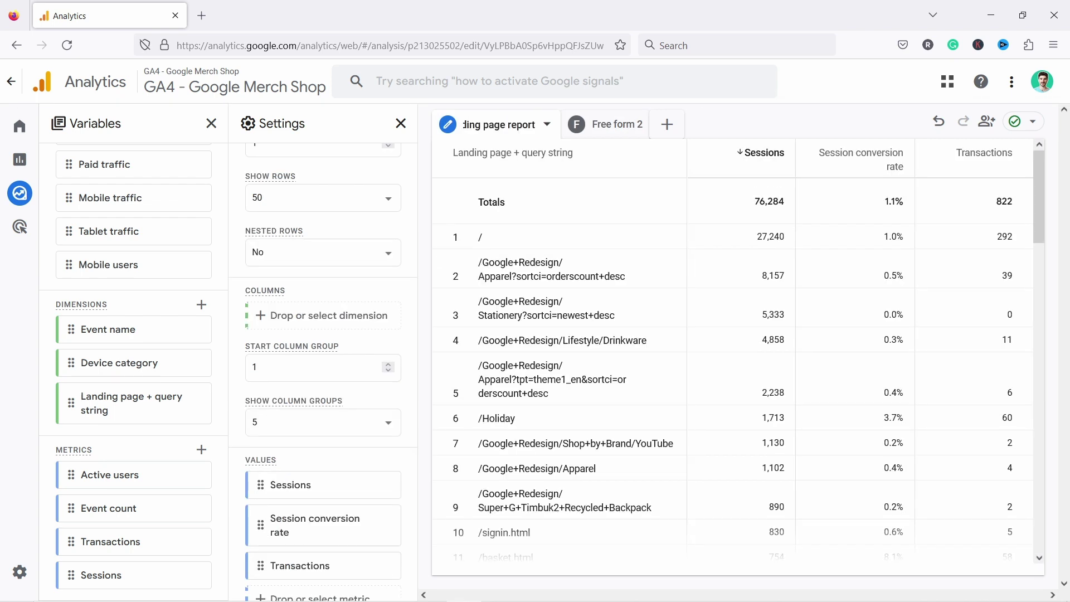
key(BackSpace)
key(BackSpace)
key(BackSpace)
key(BackSpace)
key(BackSpace)
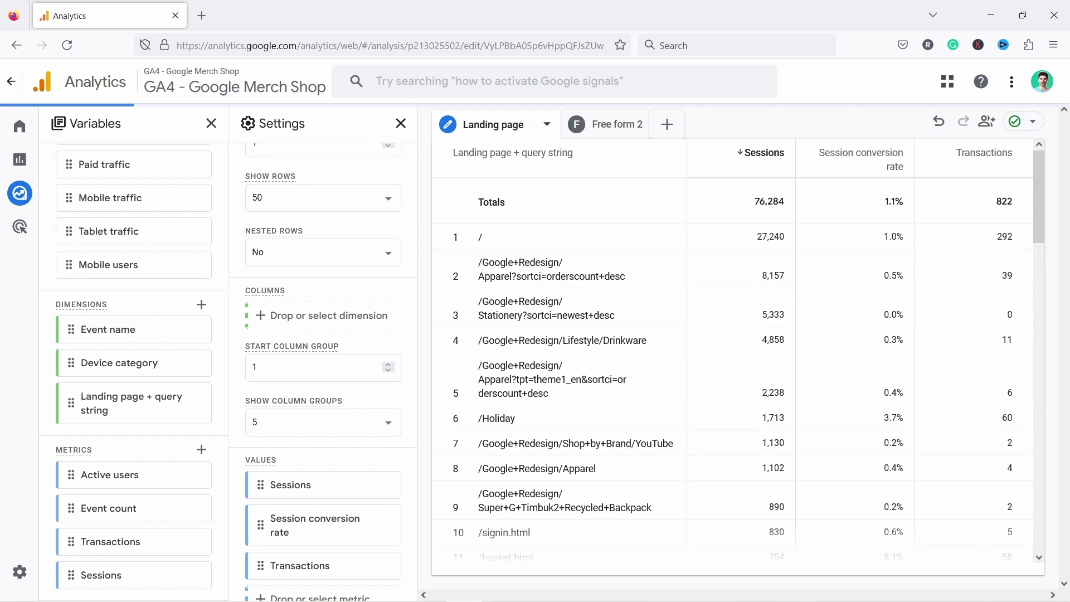